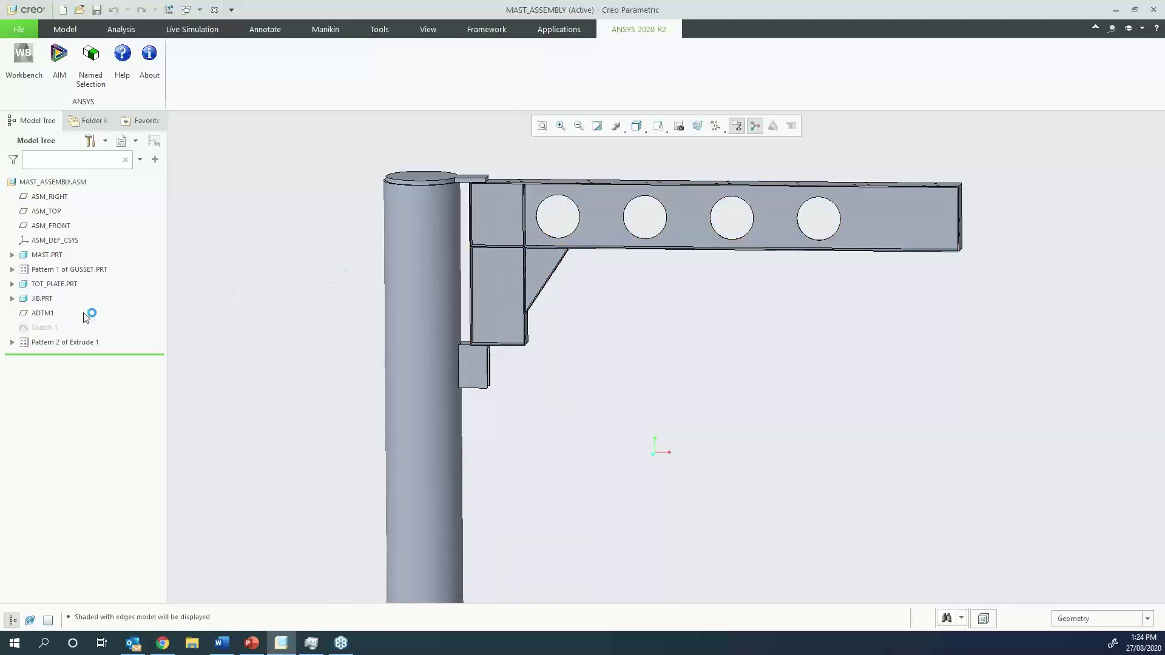
# Display the dimensions of Sketch 1 and inspect the names of its horizontal offset and hole diameter dimensions.
pyautogui.click(51, 329)
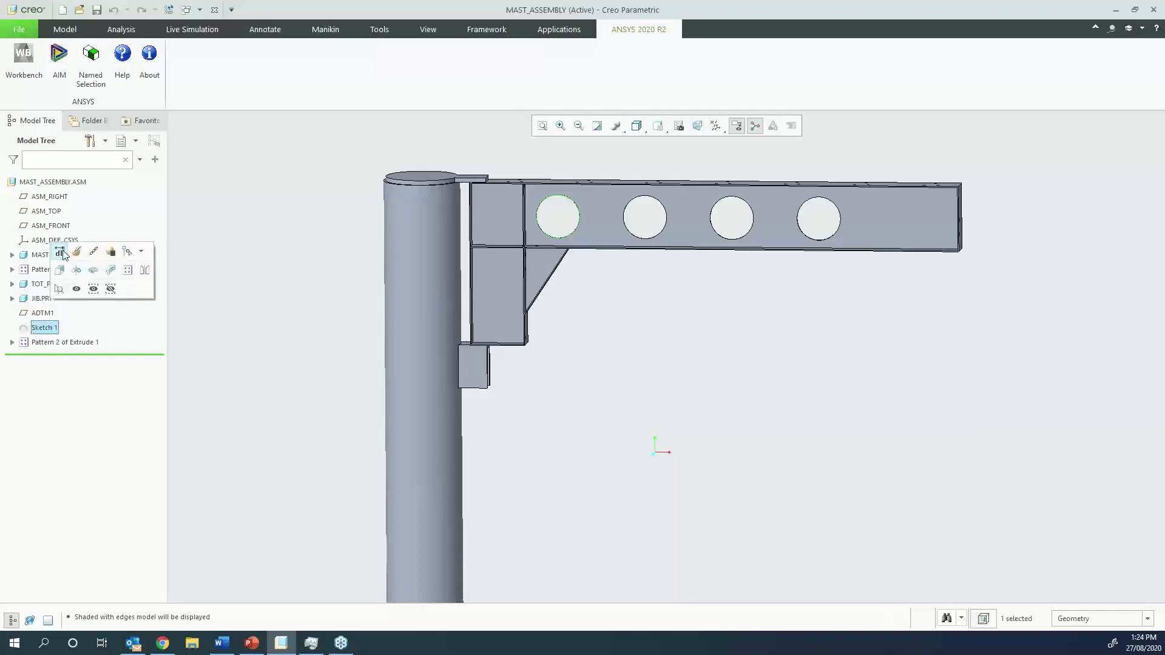
pyautogui.click(63, 254)
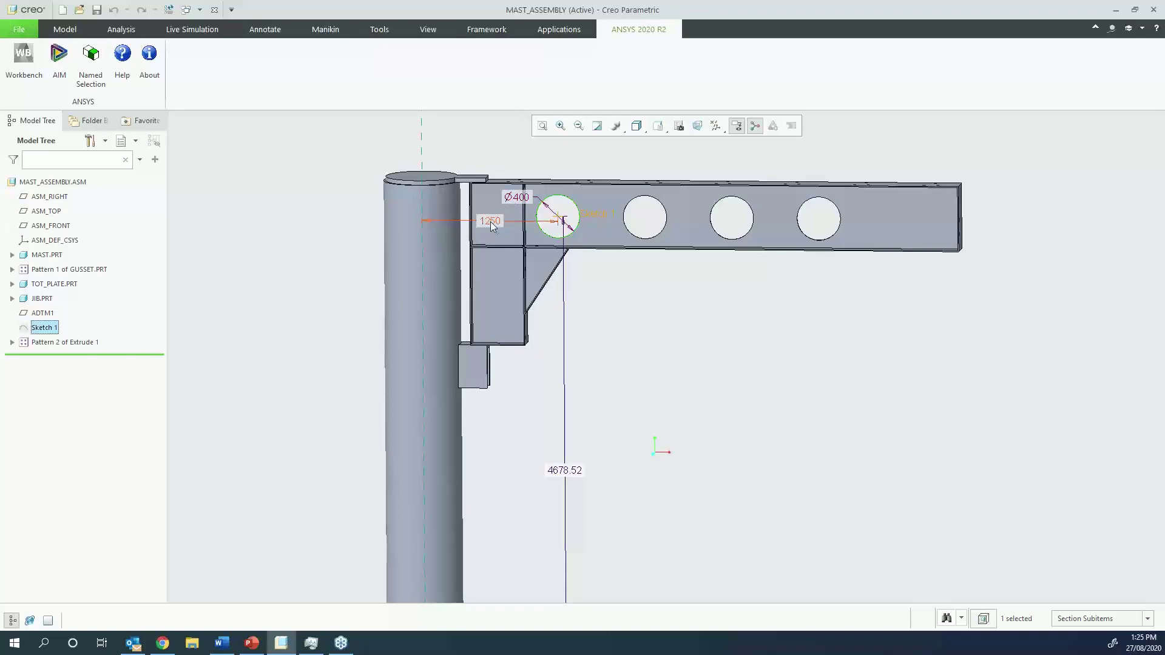
pyautogui.scroll(-2, 571, 311)
pyautogui.click(520, 258)
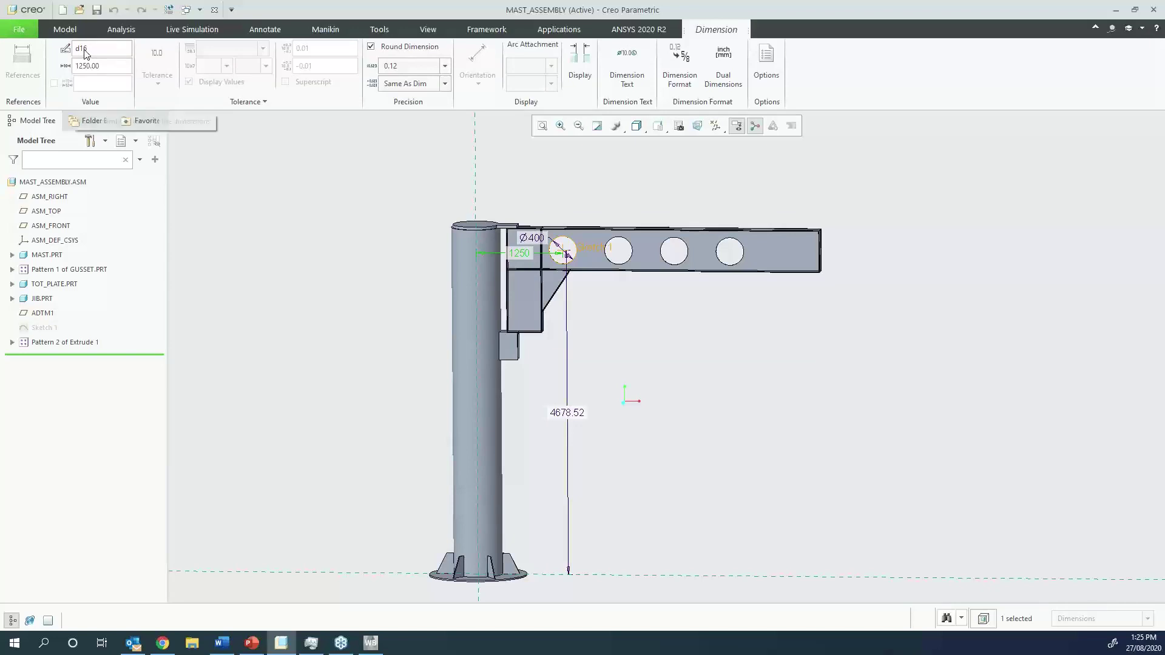
pyautogui.click(531, 240)
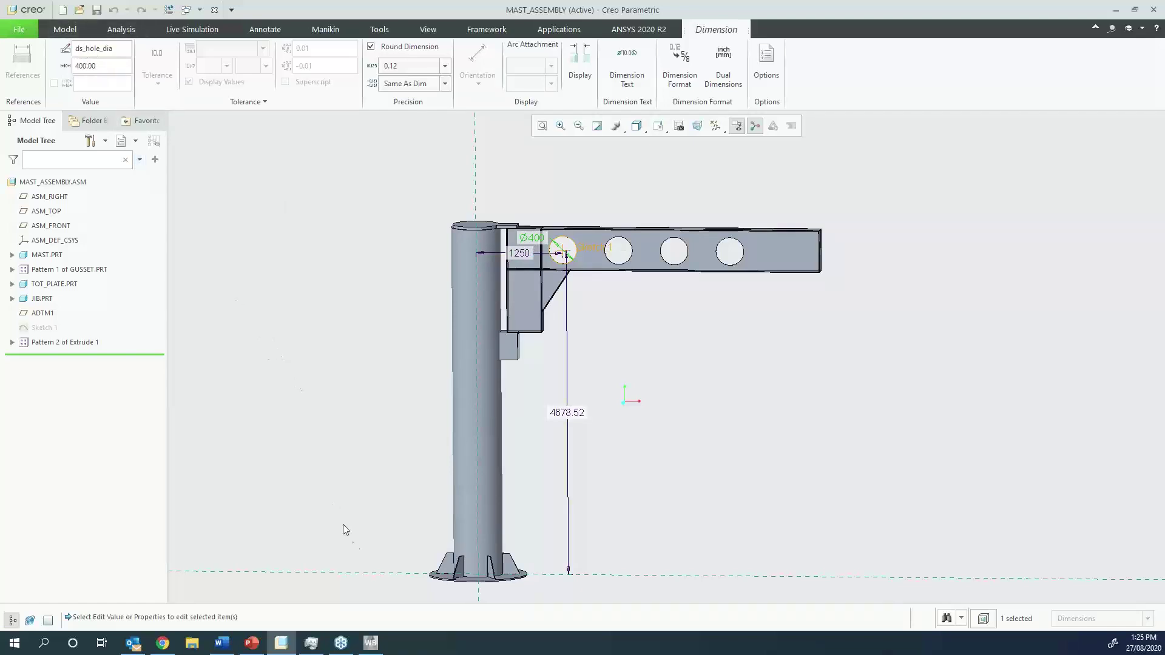
# Switch to Workbench and open the Geometry cell of the MAST_ASSEMBLY system in SpaceClaim.
pyautogui.moveTo(370, 643)
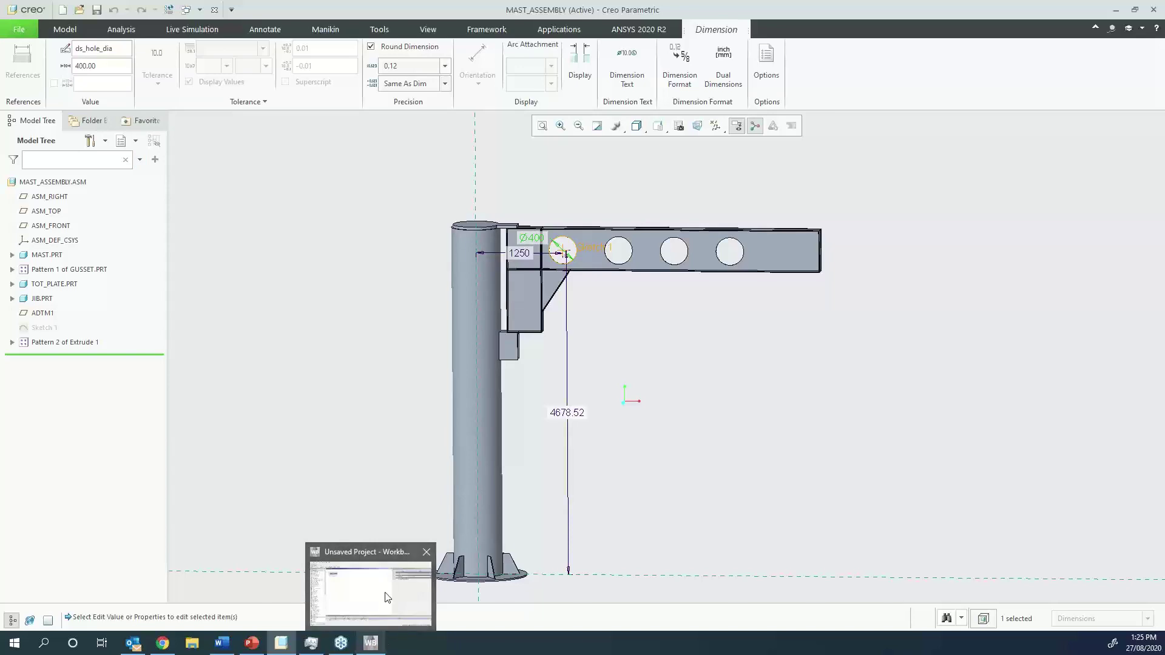
pyautogui.click(387, 597)
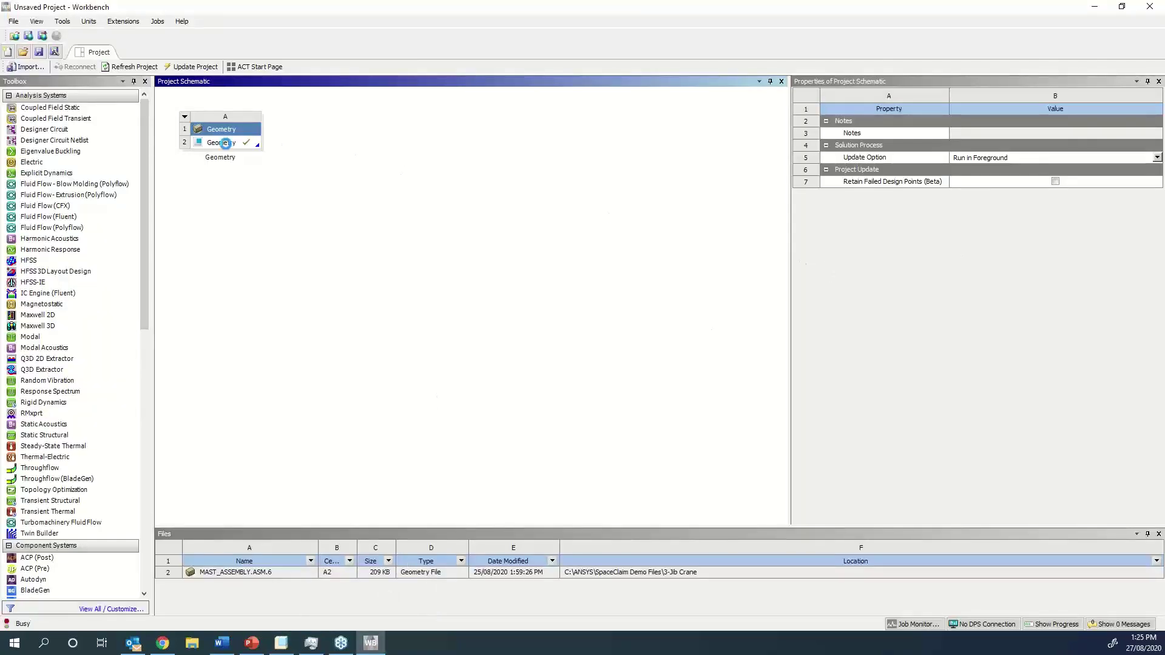
pyautogui.click(229, 144)
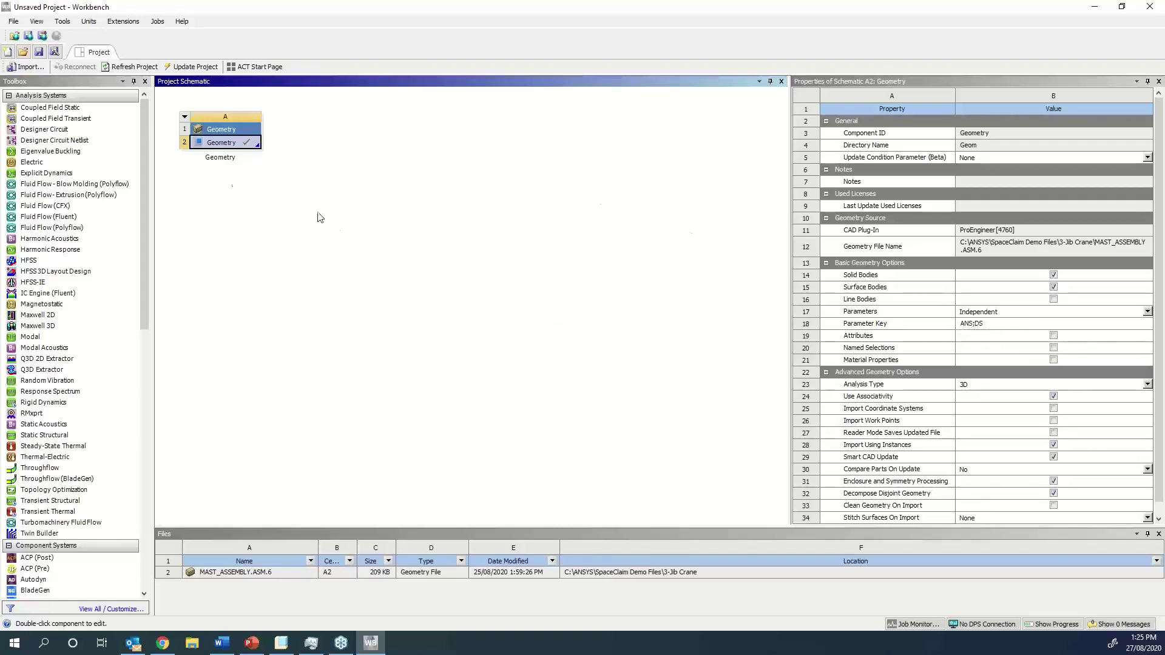
pyautogui.doubleClick(245, 144)
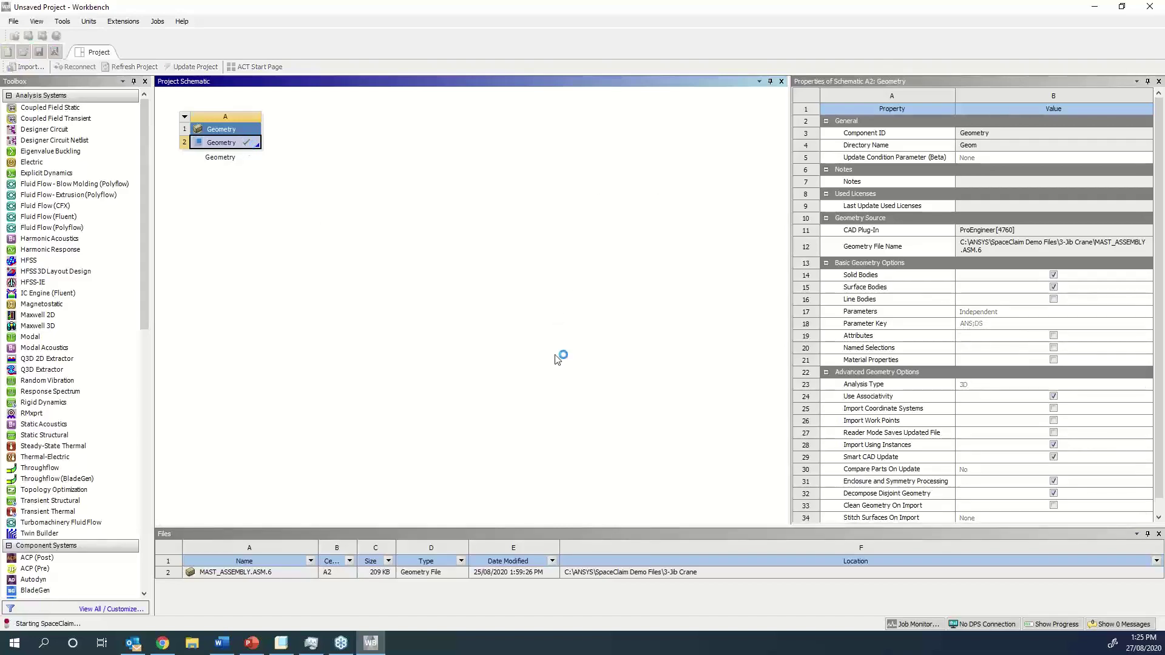
# Switch to Creo Parametric and display the dimensions of Pattern 2 of Extrude 1 on the jib.
pyautogui.click(281, 642)
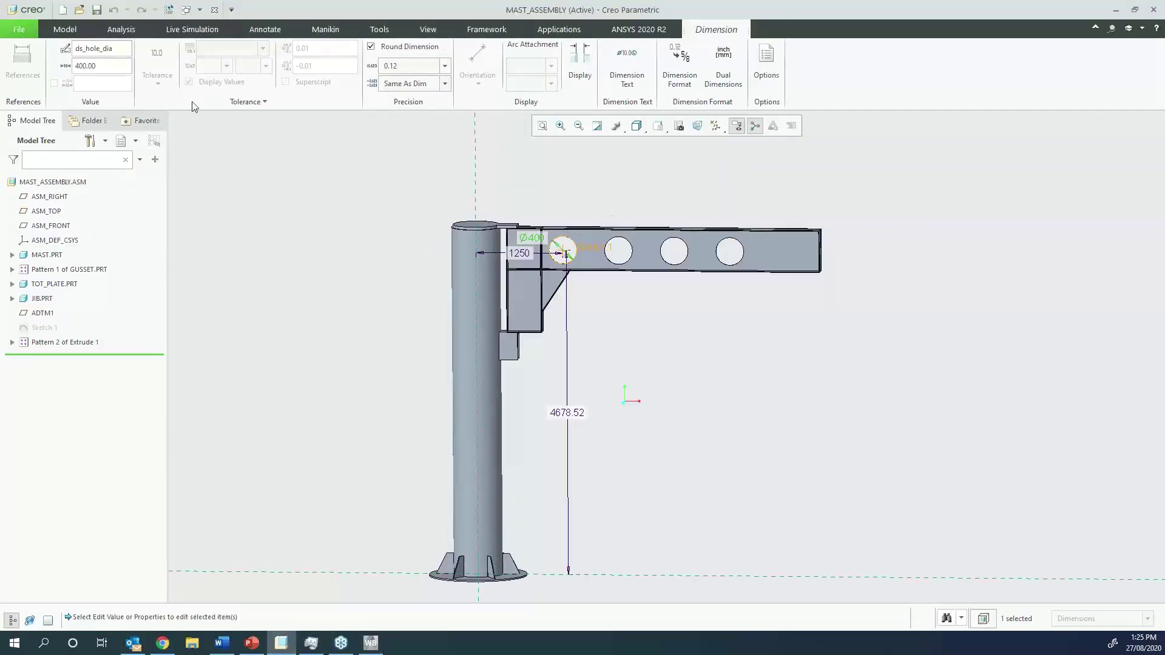
pyautogui.click(290, 292)
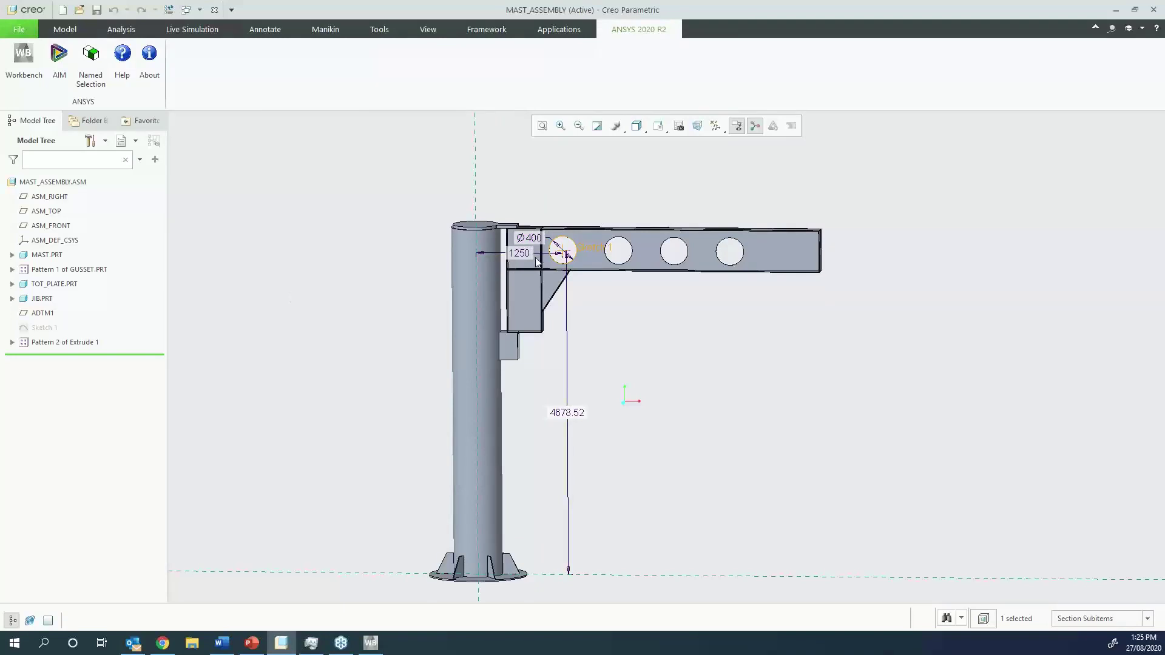
pyautogui.click(57, 343)
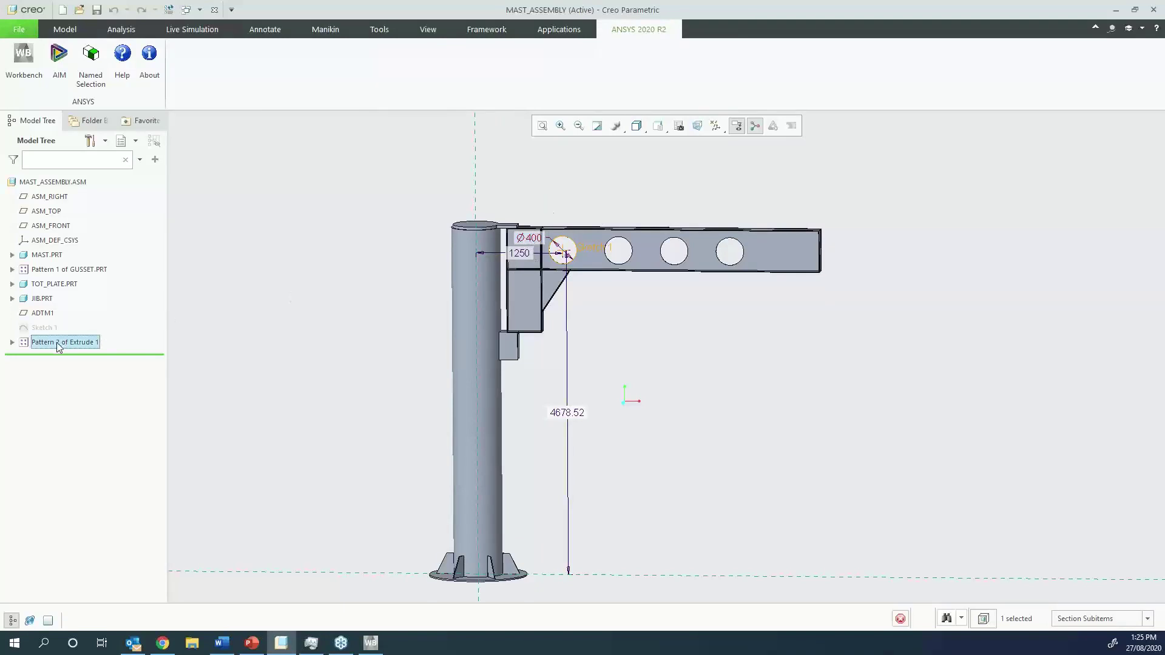
pyautogui.click(58, 343)
pyautogui.click(67, 265)
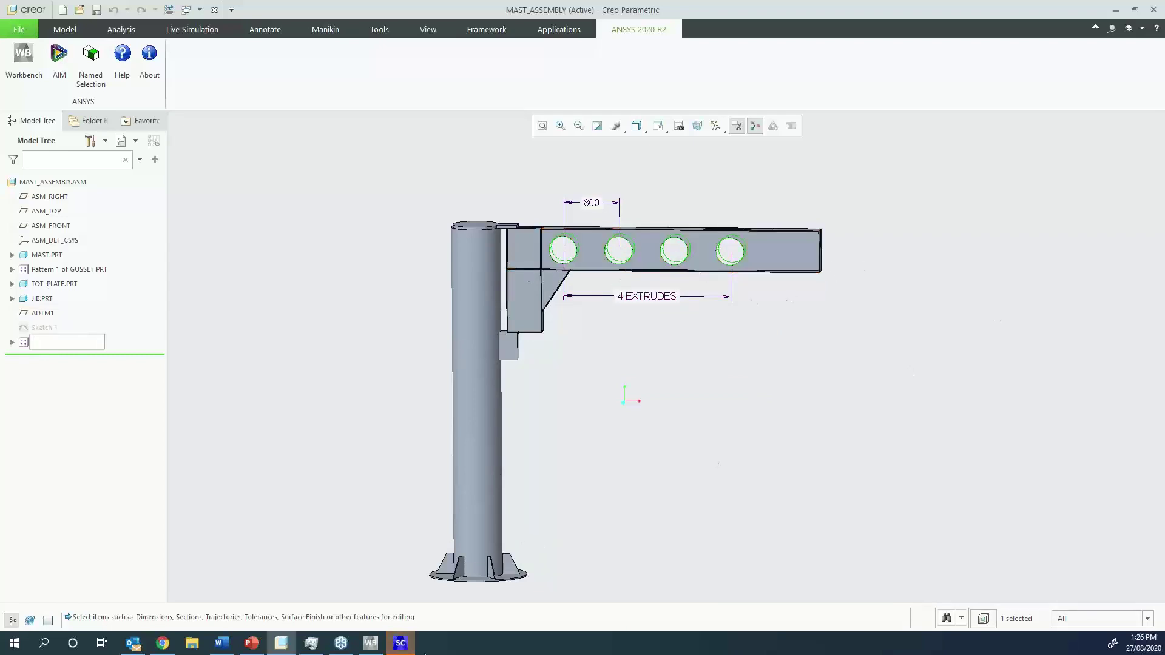
# Switch to SpaceClaim and expose ds_hole_dia, ds_hole_pitch and ds_no_holes as parameters of the Start block.
pyautogui.click(401, 643)
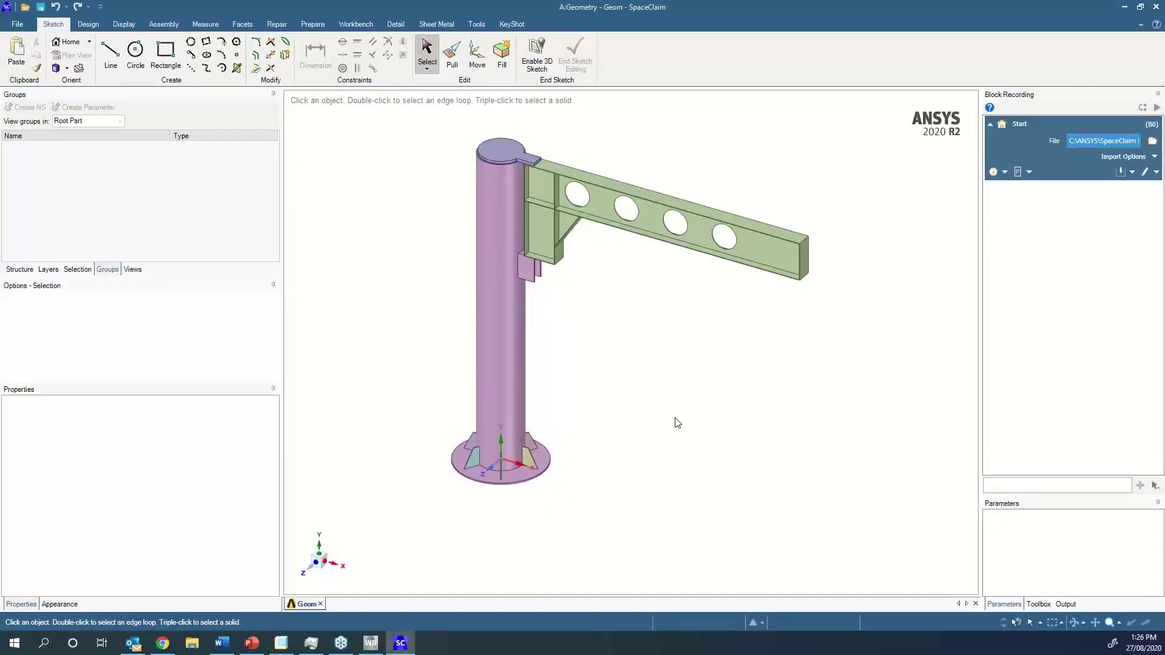
pyautogui.moveTo(674, 422)
pyautogui.mouseDown(button='middle')
pyautogui.moveTo(738, 301)
pyautogui.moveTo(748, 331)
pyautogui.mouseUp(button='middle')
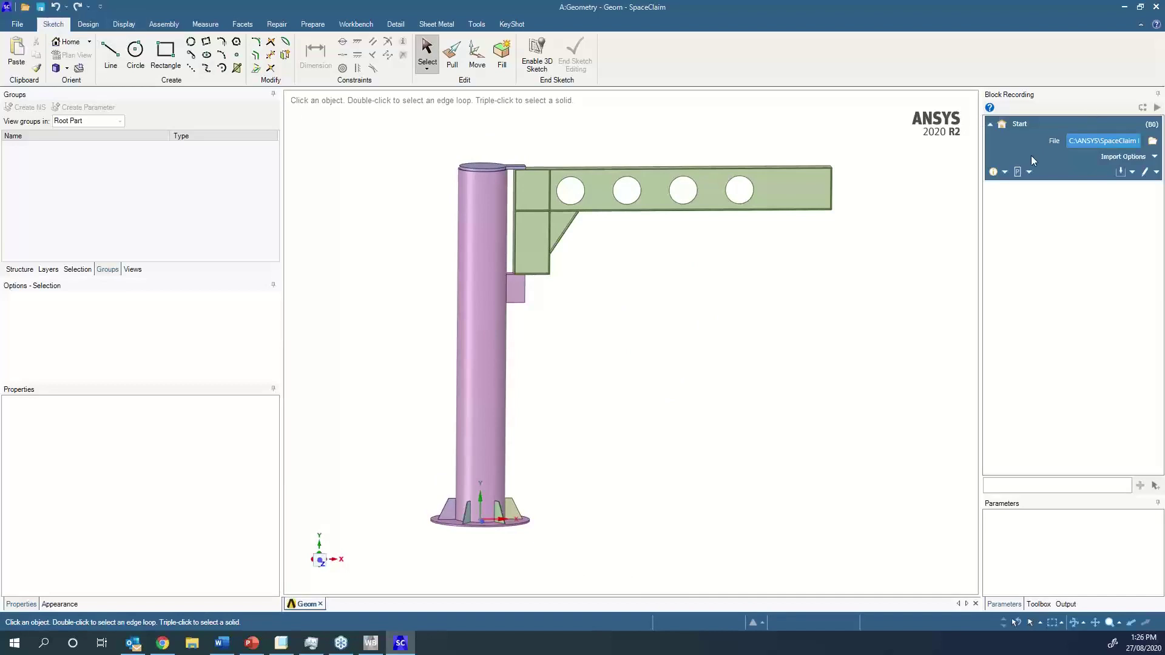
pyautogui.click(90, 27)
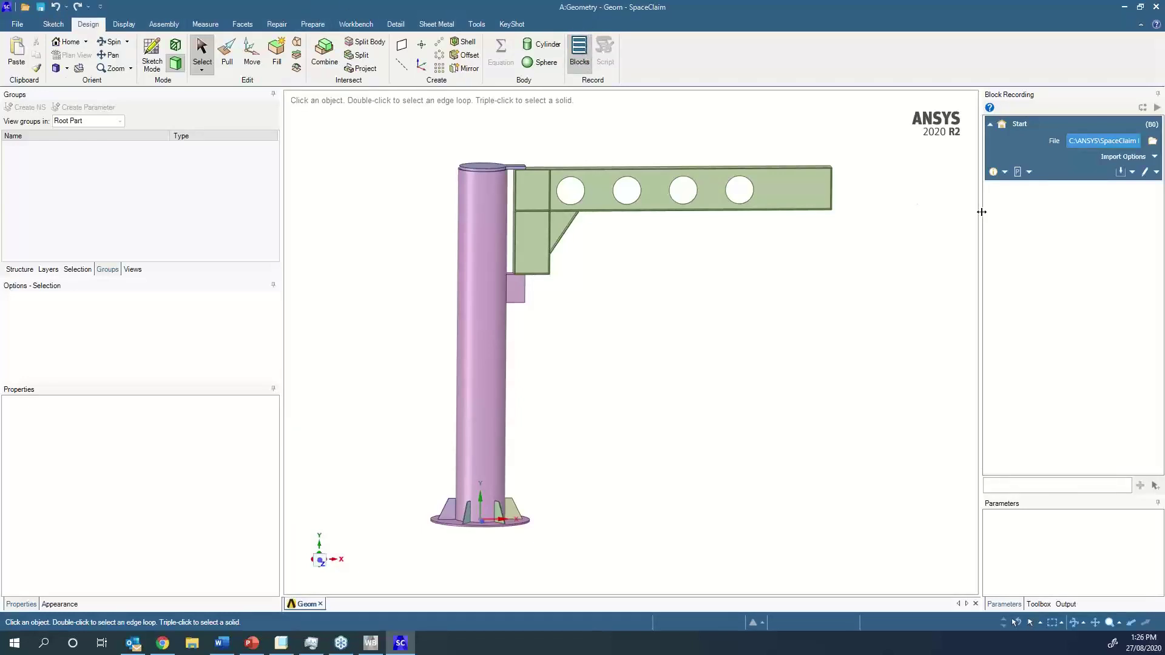
pyautogui.click(1029, 173)
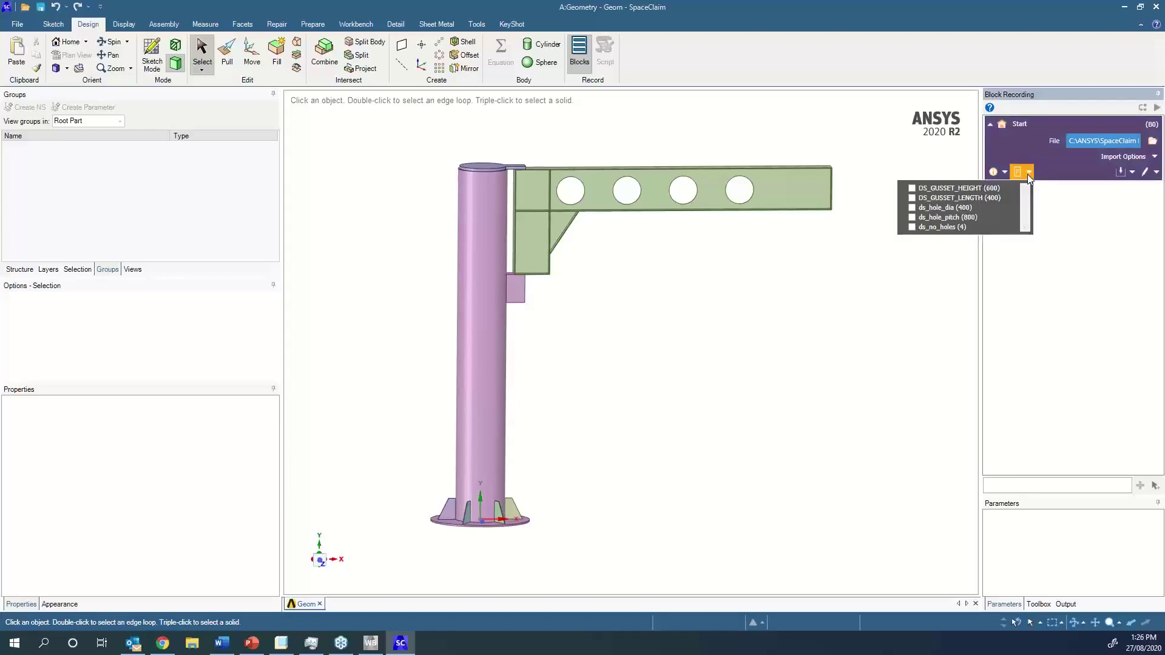
pyautogui.click(912, 207)
pyautogui.click(912, 217)
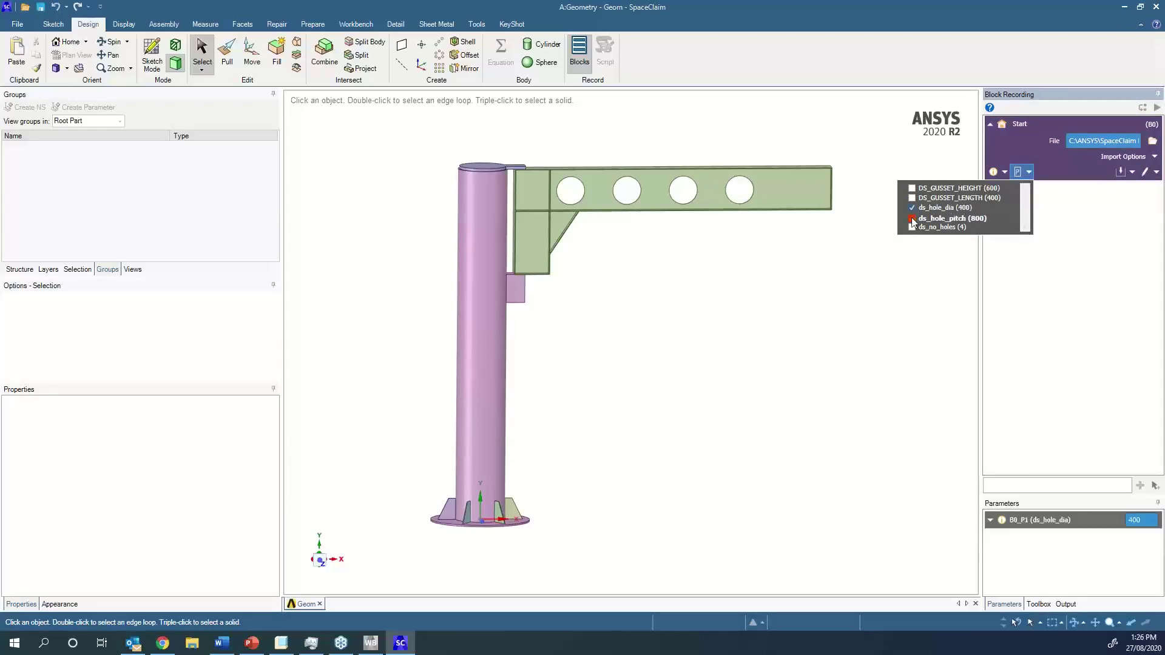
pyautogui.click(912, 228)
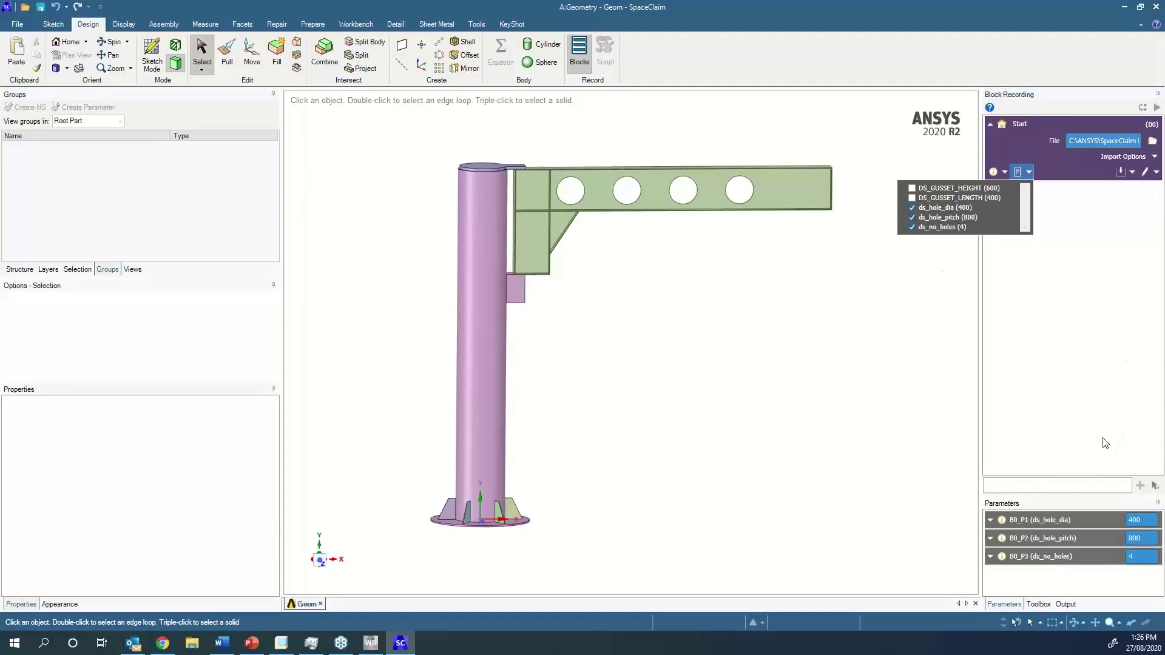
# Set the hole diameter to 300, the hole pitch to 500 and the number of holes to 6, and replay the block recording.
pyautogui.click(1141, 527)
pyautogui.click(1137, 522)
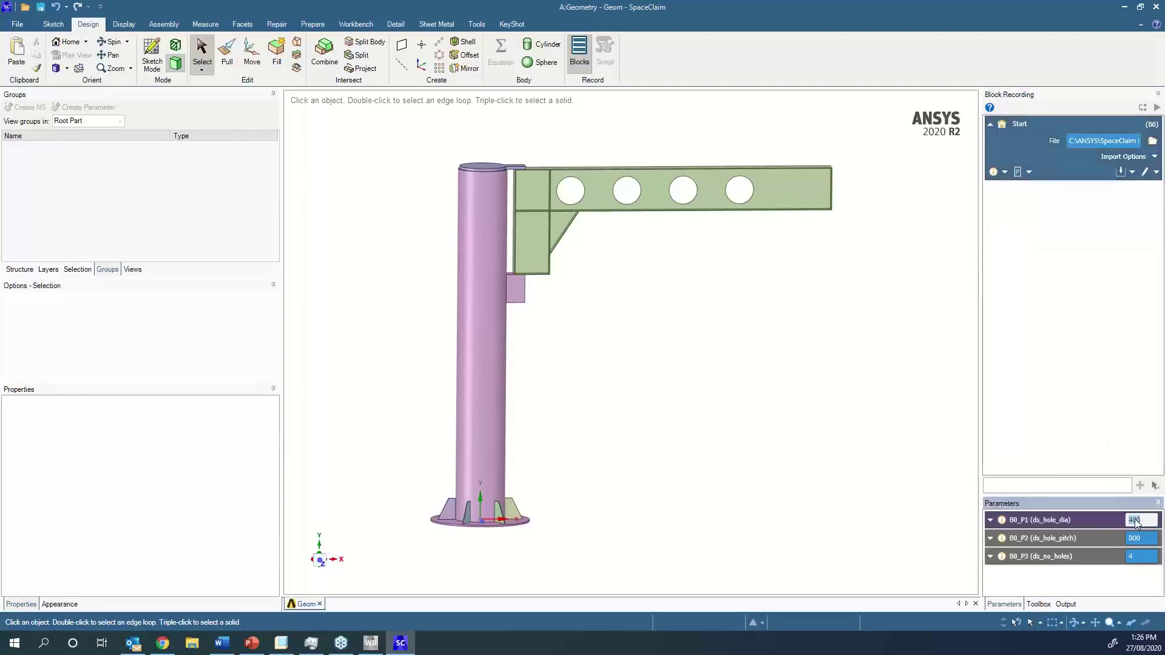
pyautogui.write('300')
pyautogui.click(1152, 539)
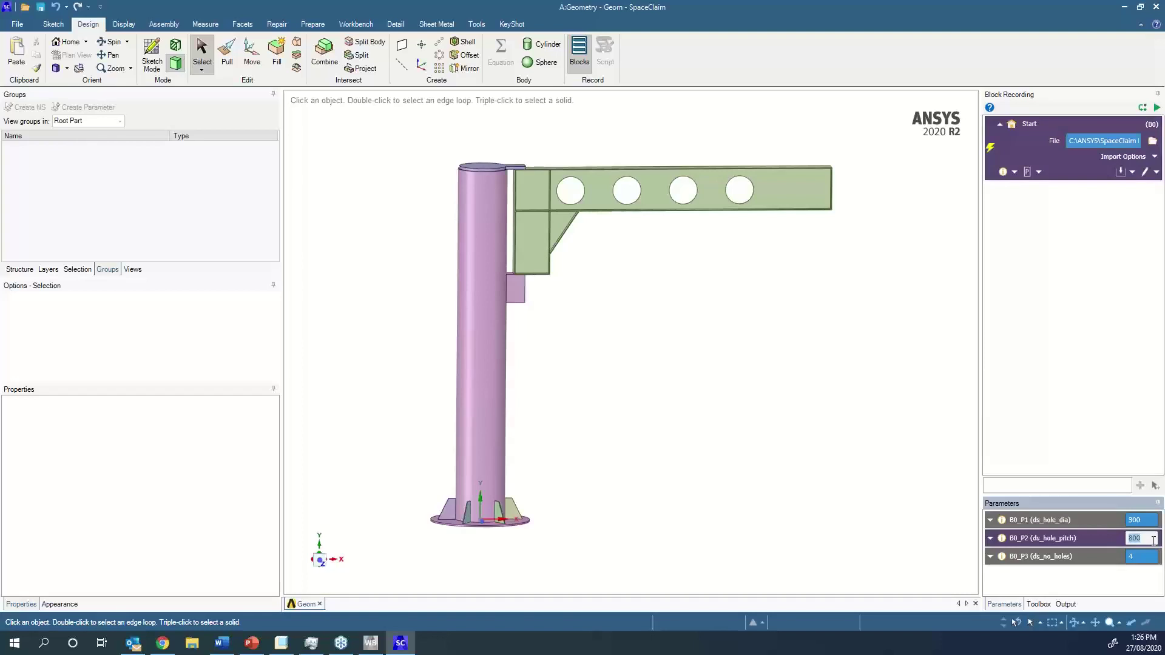
pyautogui.write('5')
pyautogui.click(1138, 558)
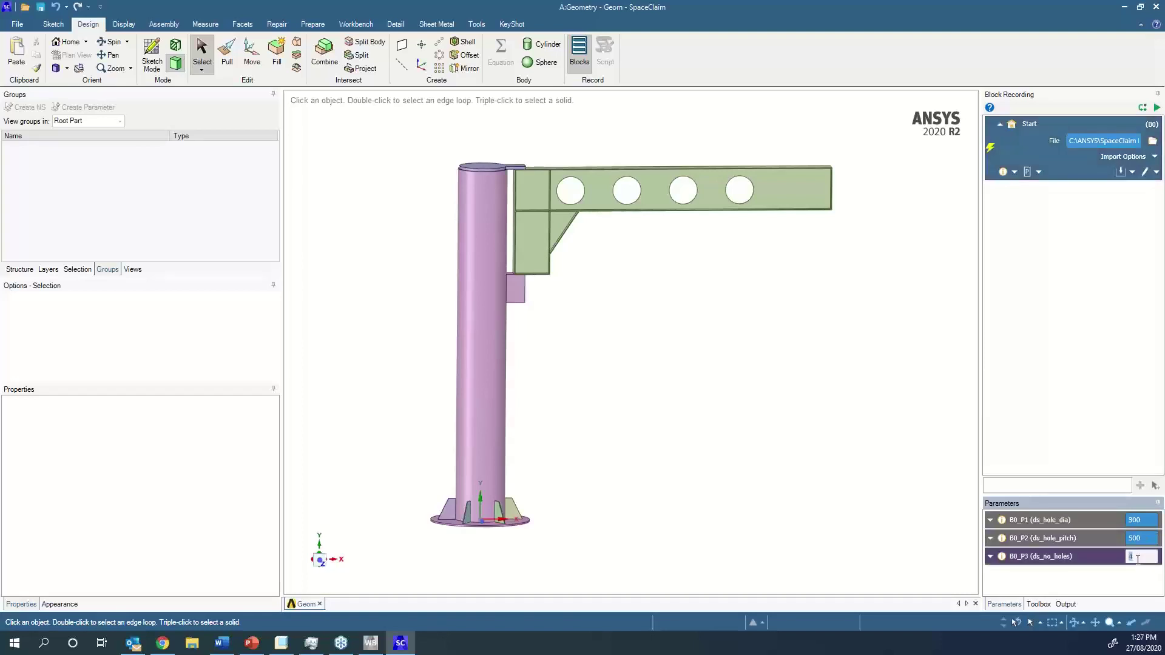
pyautogui.write('6')
pyautogui.press('Return')
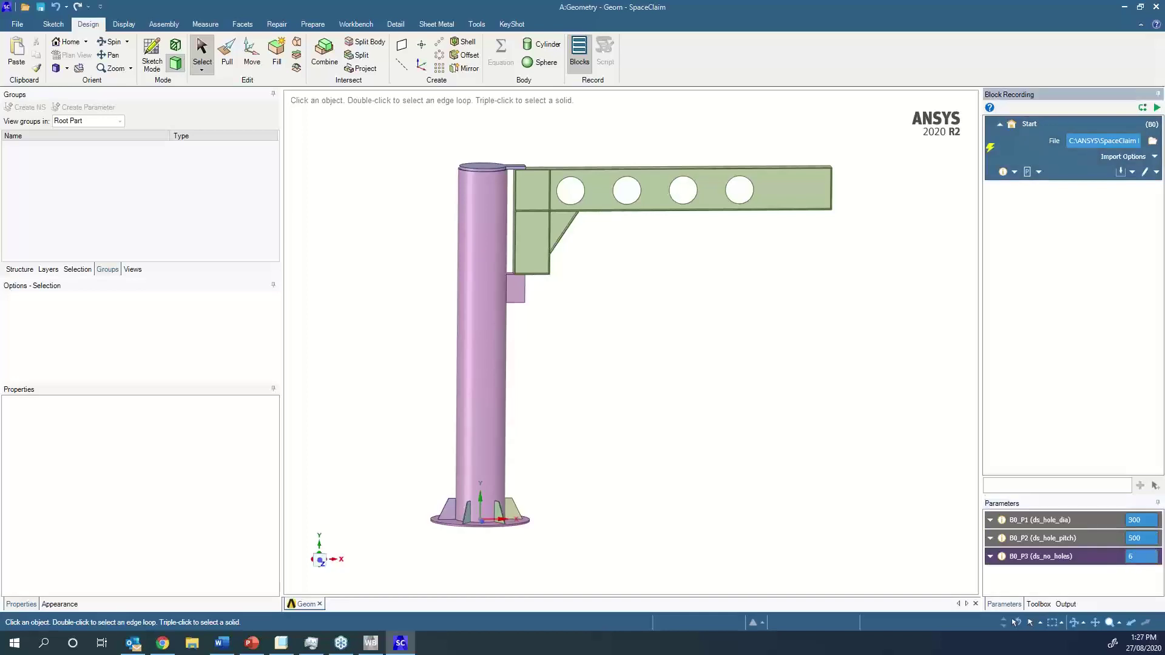
pyautogui.click(1158, 108)
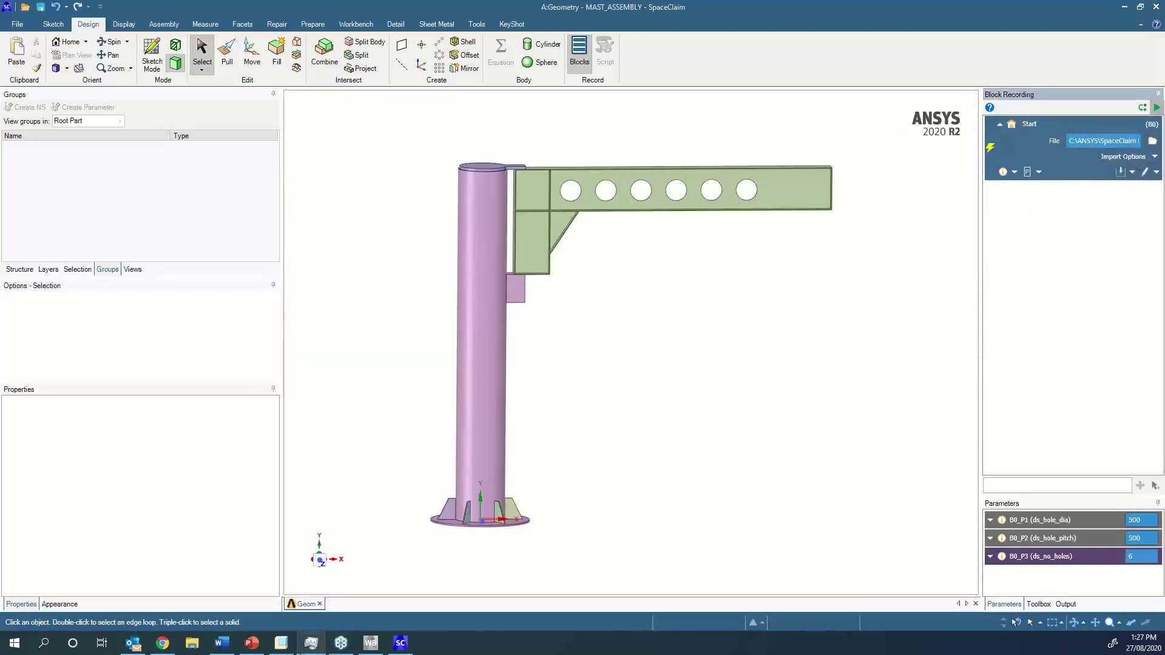
# Check the jib's hole pattern in Creo Parametric and return to SpaceClaim.
pyautogui.click(281, 644)
pyautogui.click(727, 443)
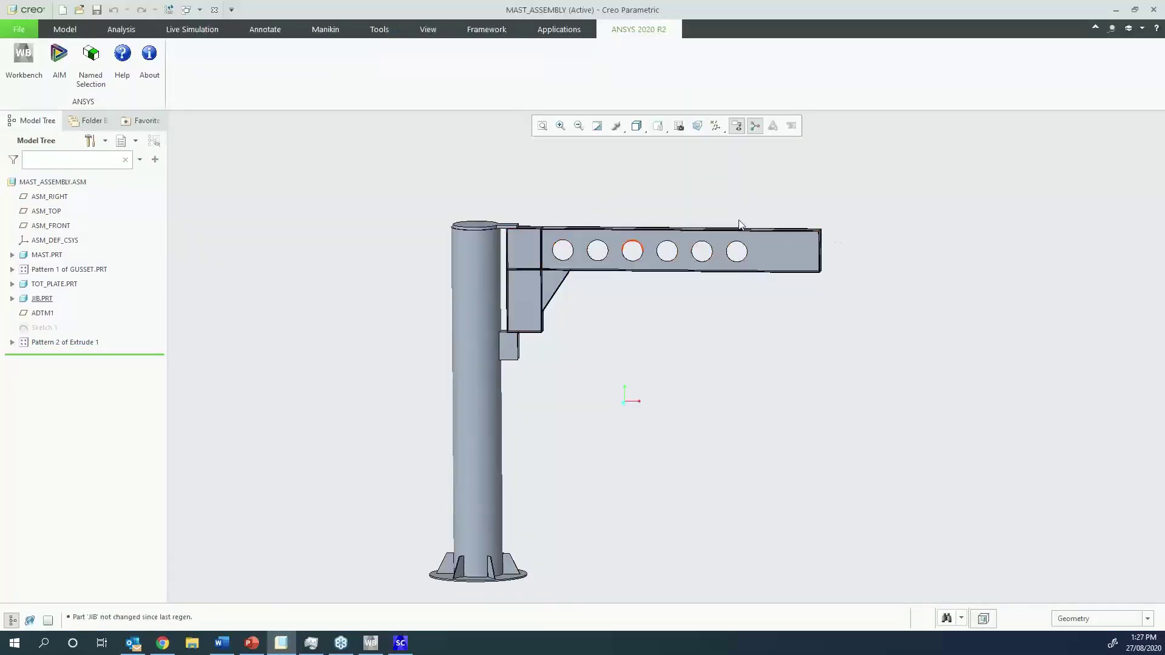
pyautogui.click(1115, 10)
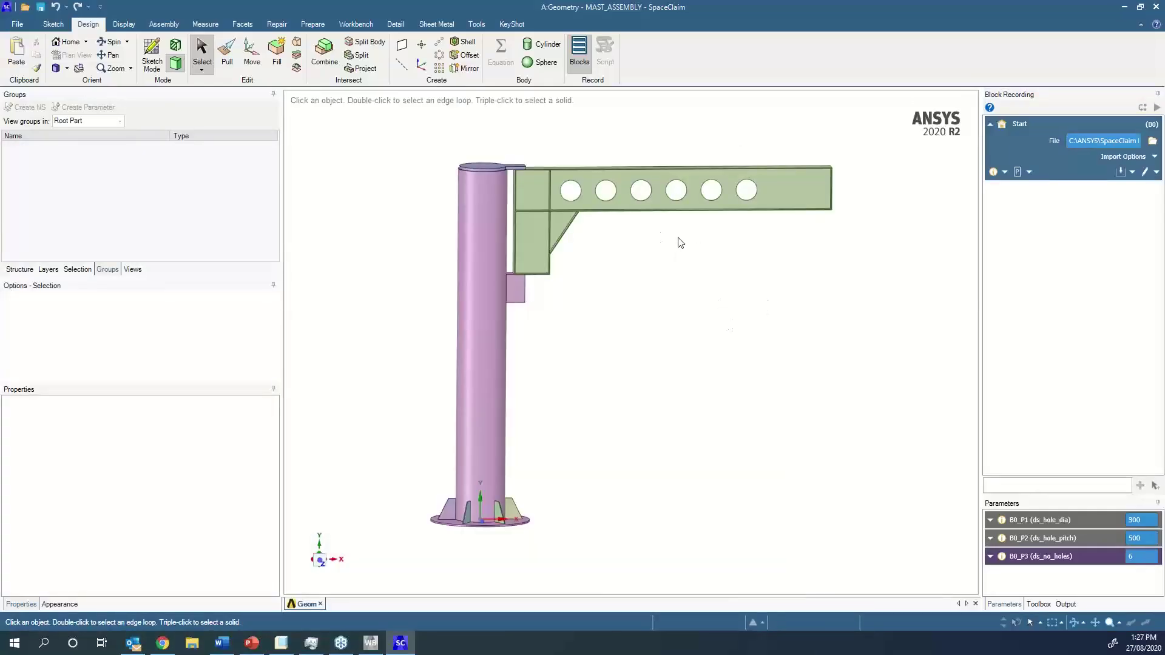
# Measure the thickness of the mast's top plate between its upper and lower faces, and clear the selection.
pyautogui.moveTo(751, 330); pyautogui.dragTo(735, 350, button='middle')
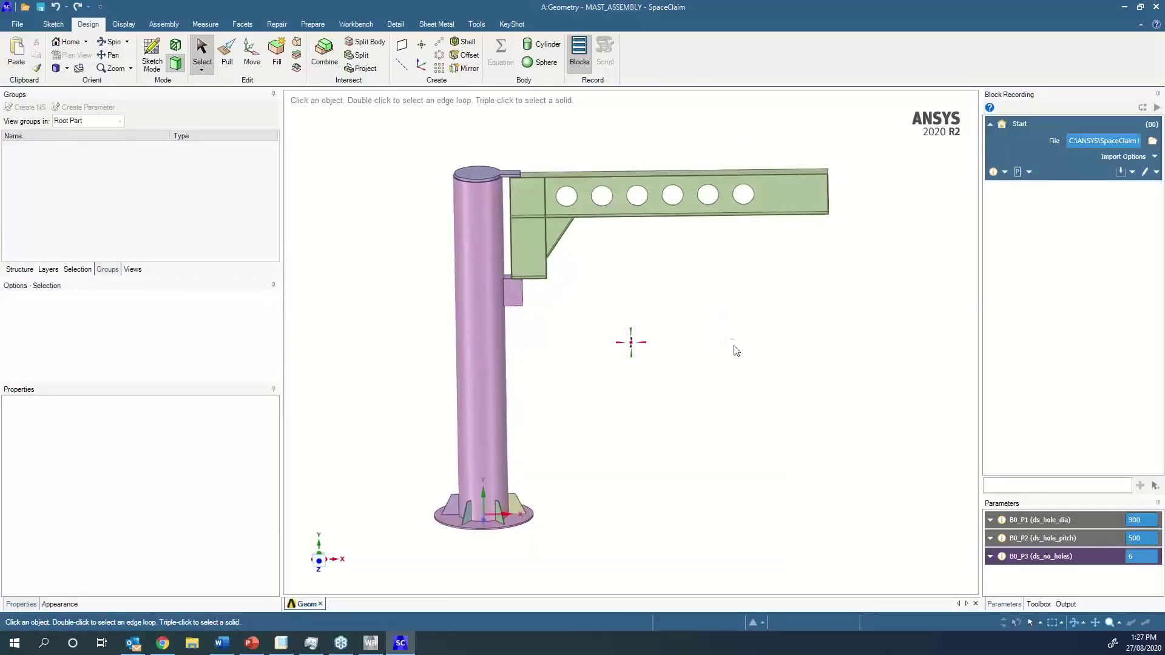
pyautogui.keyDown('ctrl'); pyautogui.moveTo(792, 250); pyautogui.dragTo(754, 339, button='middle'); pyautogui.keyUp('ctrl')
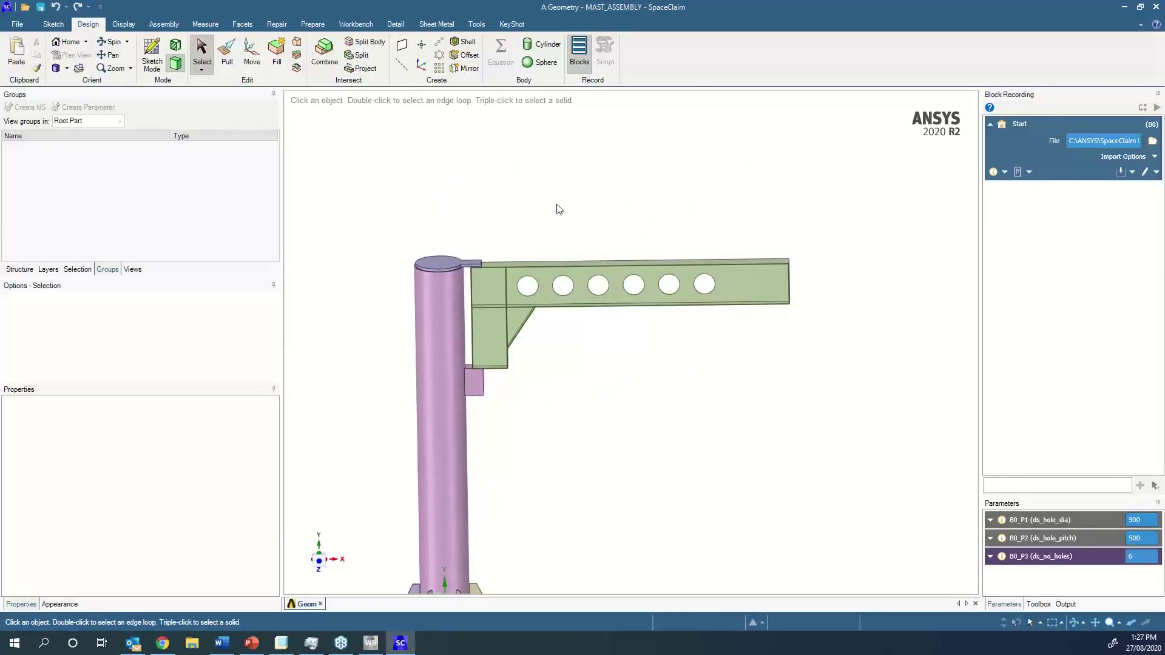
pyautogui.keyDown('ctrl'); pyautogui.moveTo(502, 211); pyautogui.dragTo(562, 180, button='middle'); pyautogui.keyUp('ctrl')
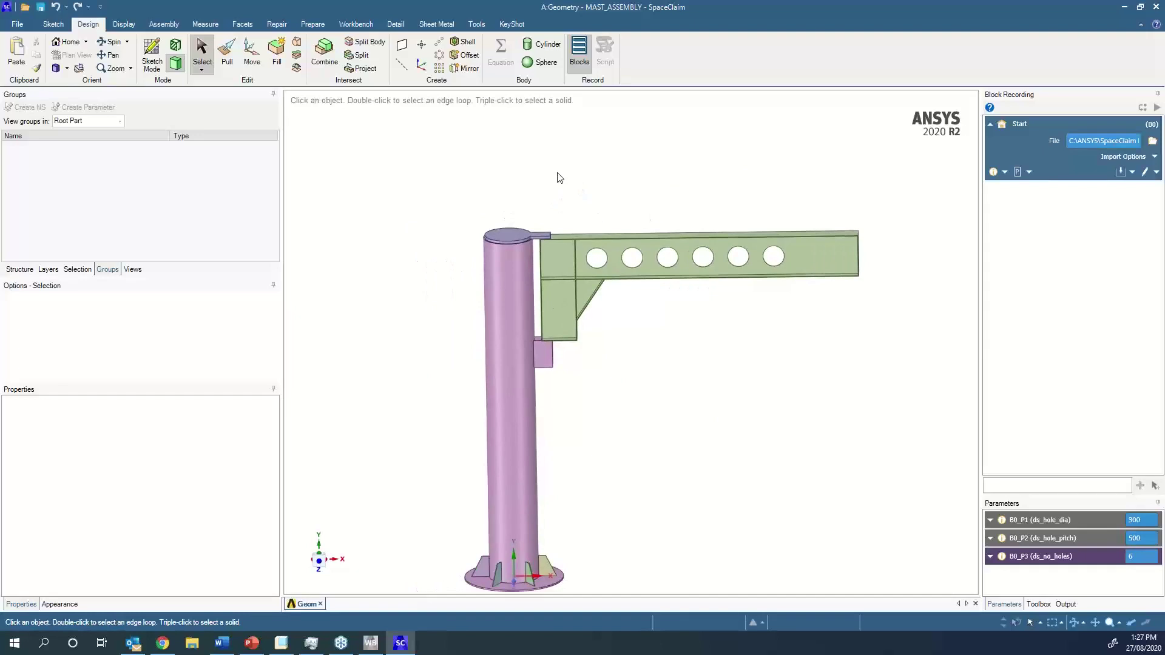
pyautogui.scroll(5, 485, 210)
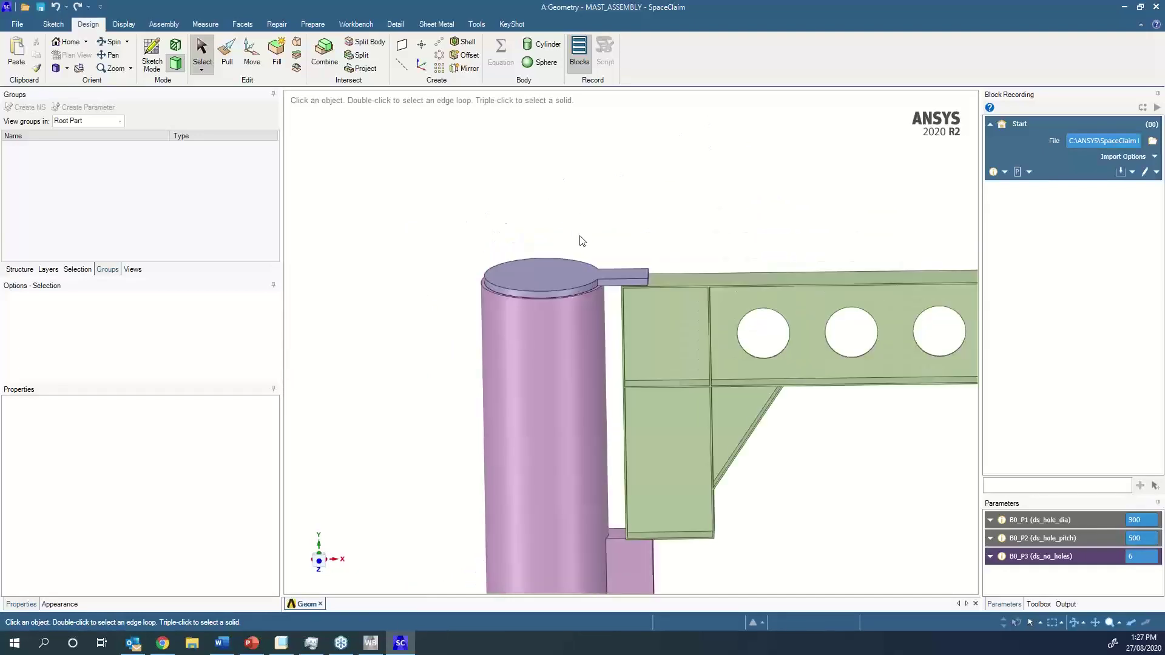
pyautogui.click(561, 275)
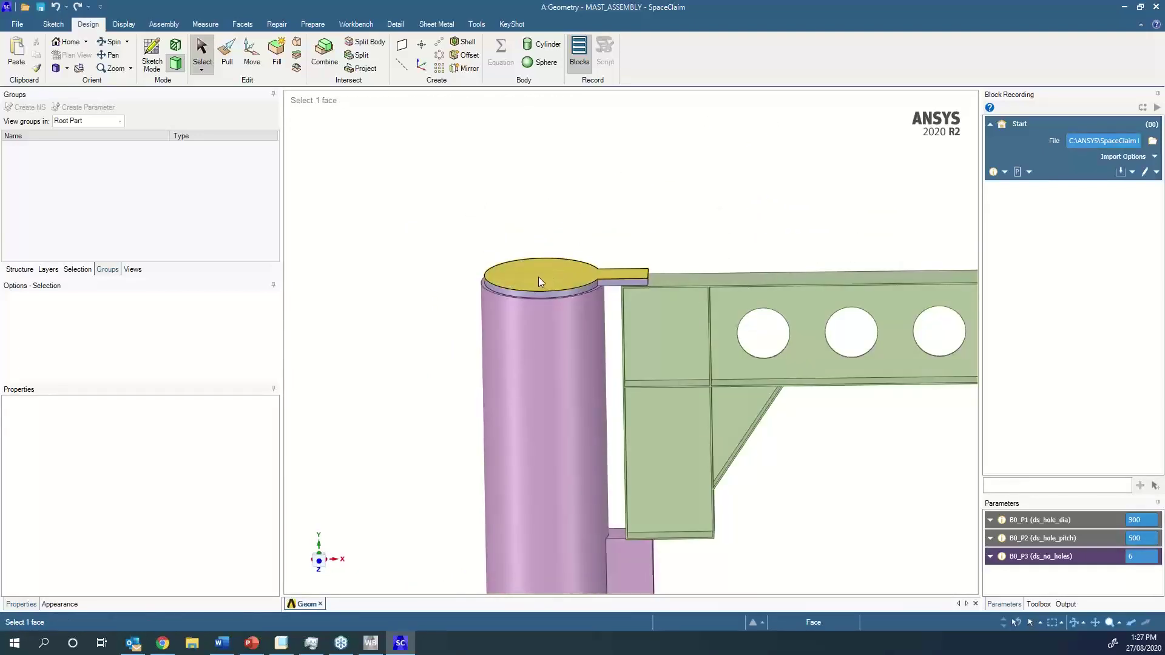
pyautogui.click(540, 277)
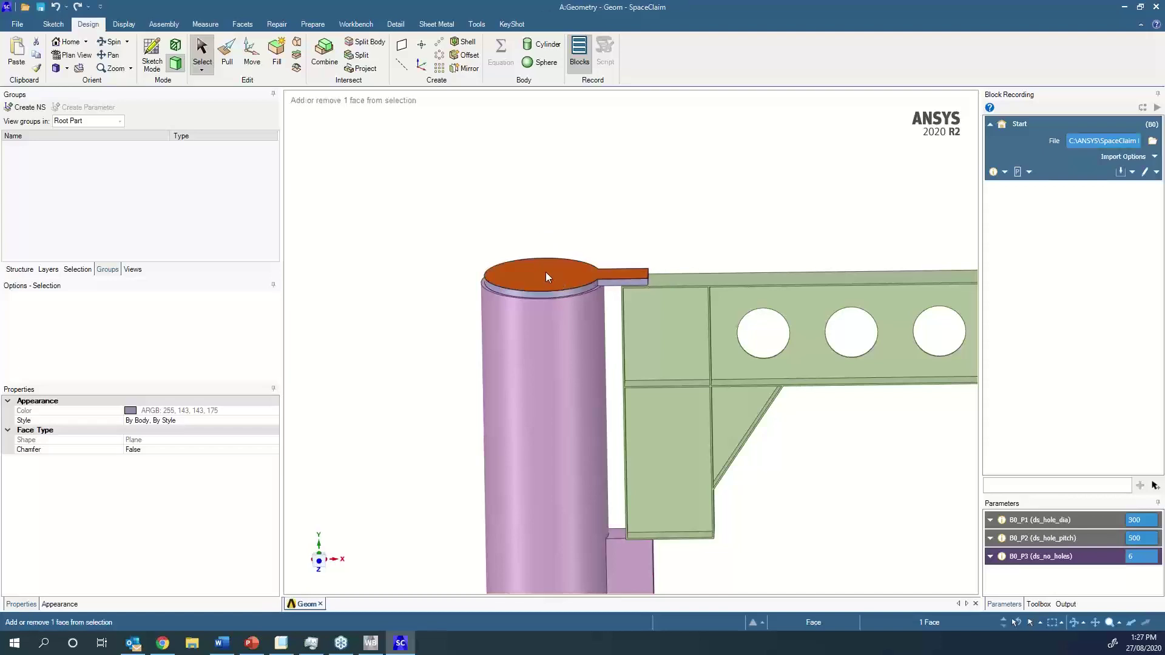
pyautogui.keyDown('ctrl'); pyautogui.click(545, 272); pyautogui.keyUp('ctrl')
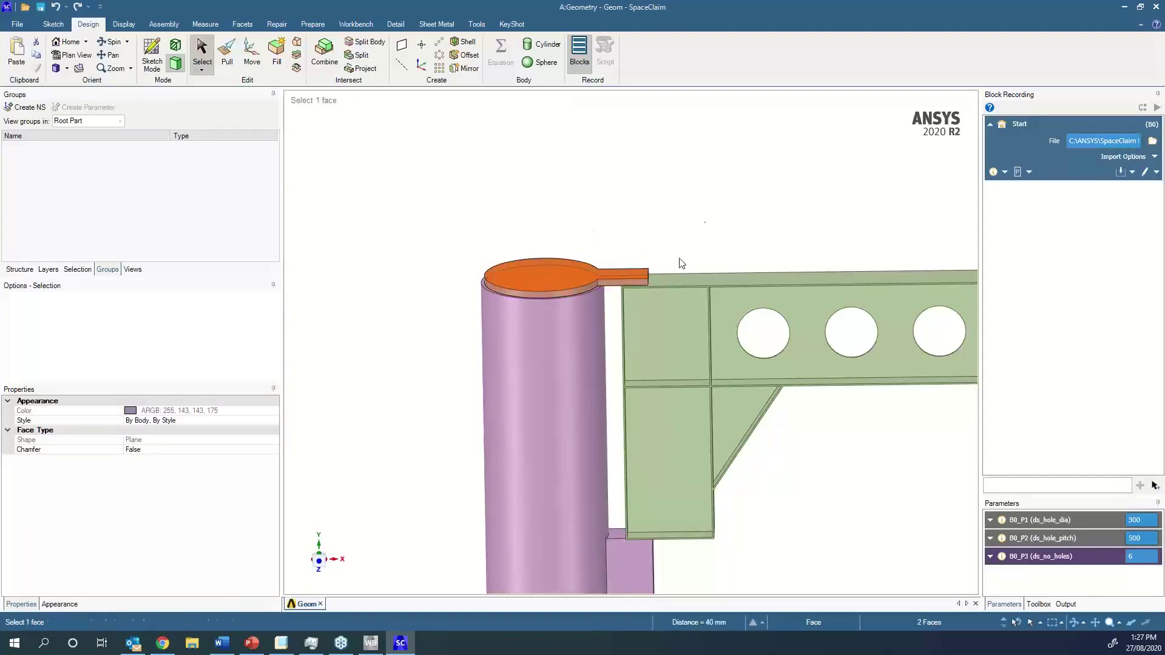
pyautogui.click(728, 217)
pyautogui.scroll(-5, 734, 220)
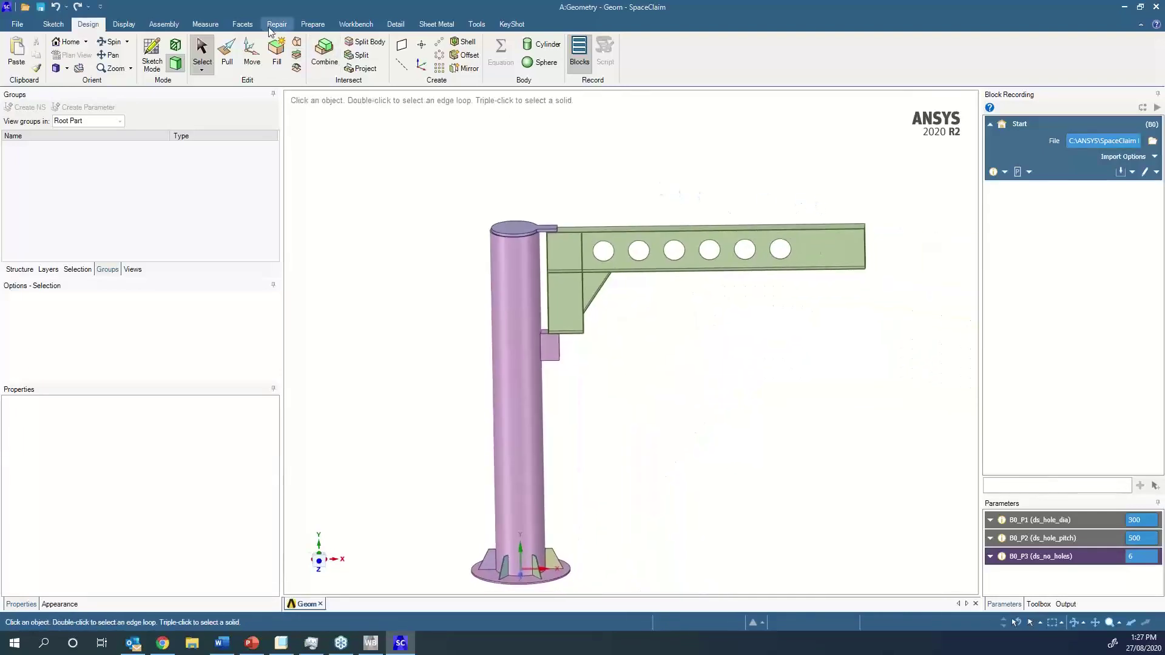
# Start the Midsurface tool using a thickness range, and set the maximum thickness to 45 mm.
pyautogui.click(313, 26)
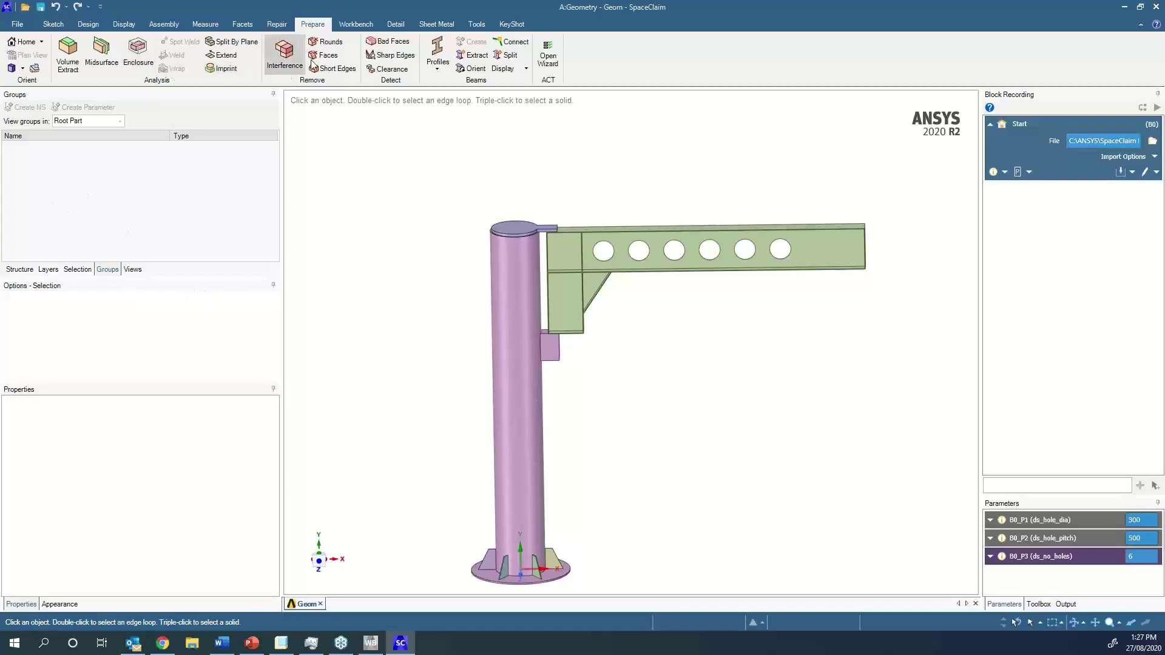
pyautogui.click(112, 64)
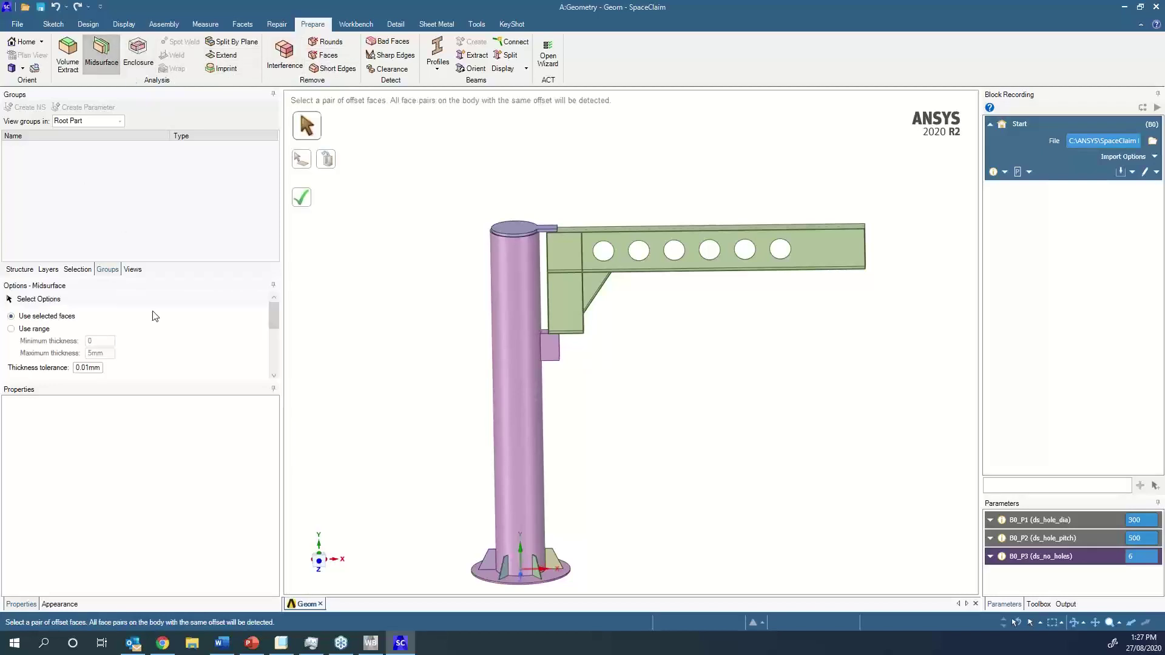
pyautogui.click(22, 329)
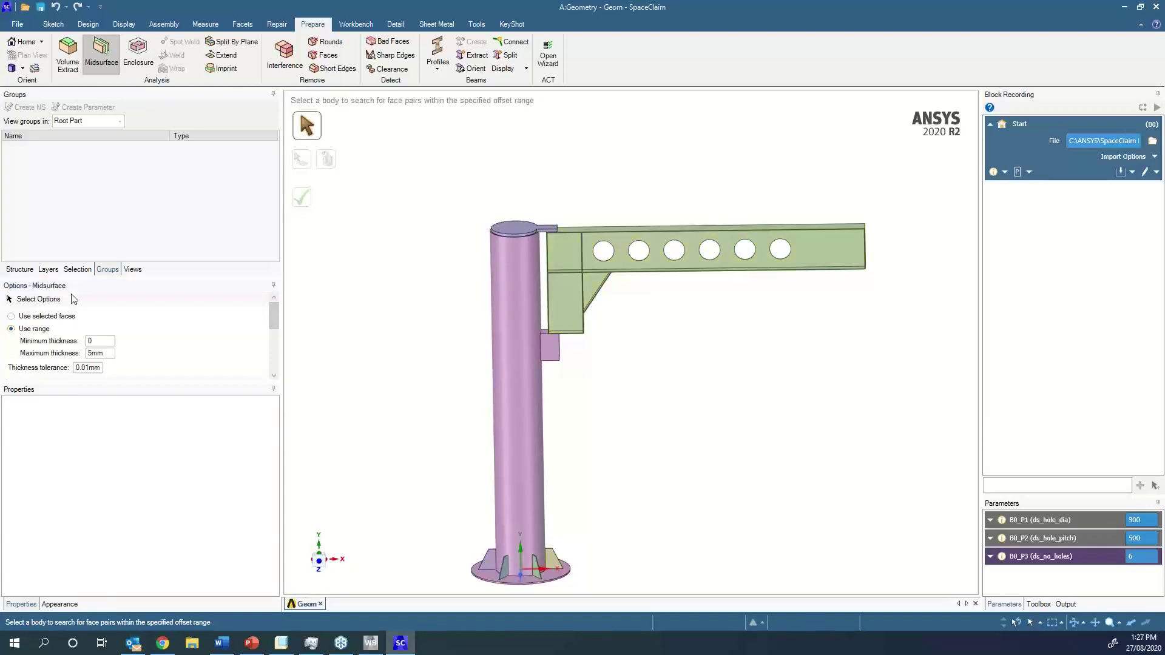
pyautogui.doubleClick(103, 353)
pyautogui.write('45')
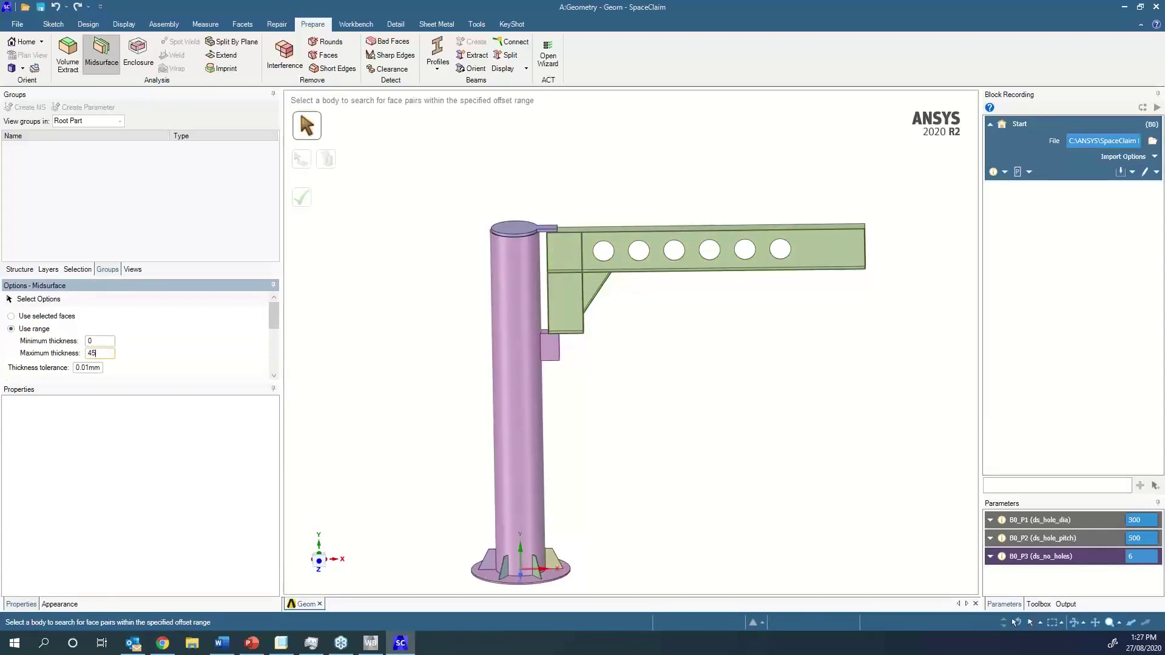
pyautogui.click(128, 463)
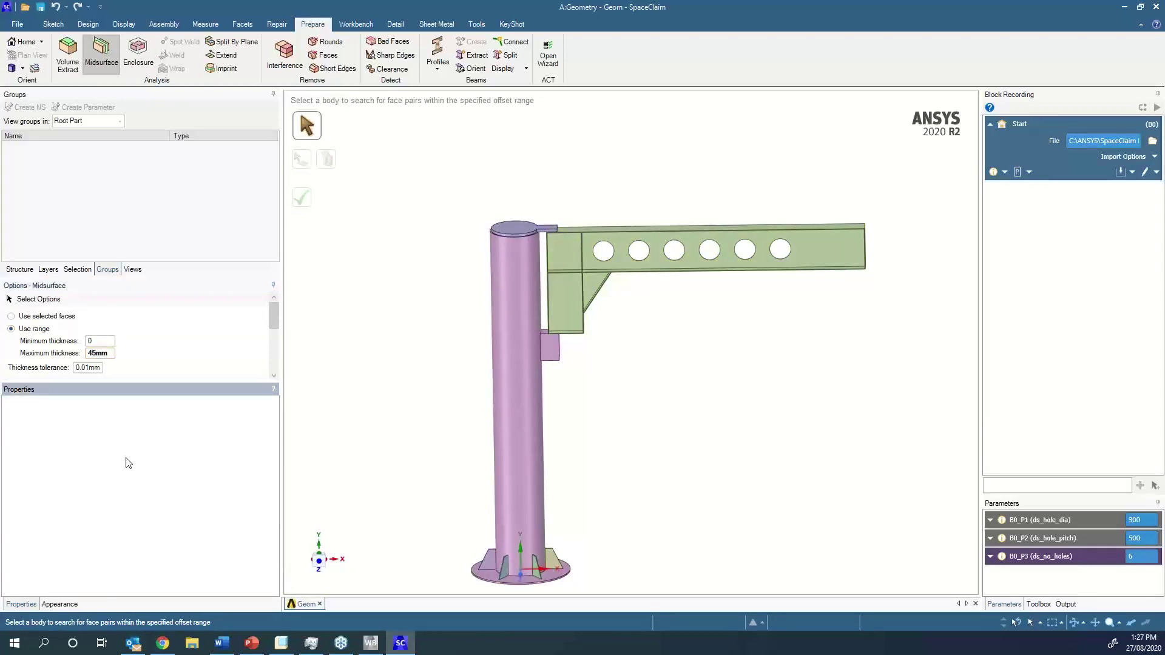
# Select all of the crane's bodies and create their midsurfaces in the active component, at the middle, with surfaces grouped and extended.
pyautogui.scroll(-3, 505, 221)
pyautogui.moveTo(439, 183); pyautogui.dragTo(842, 509)
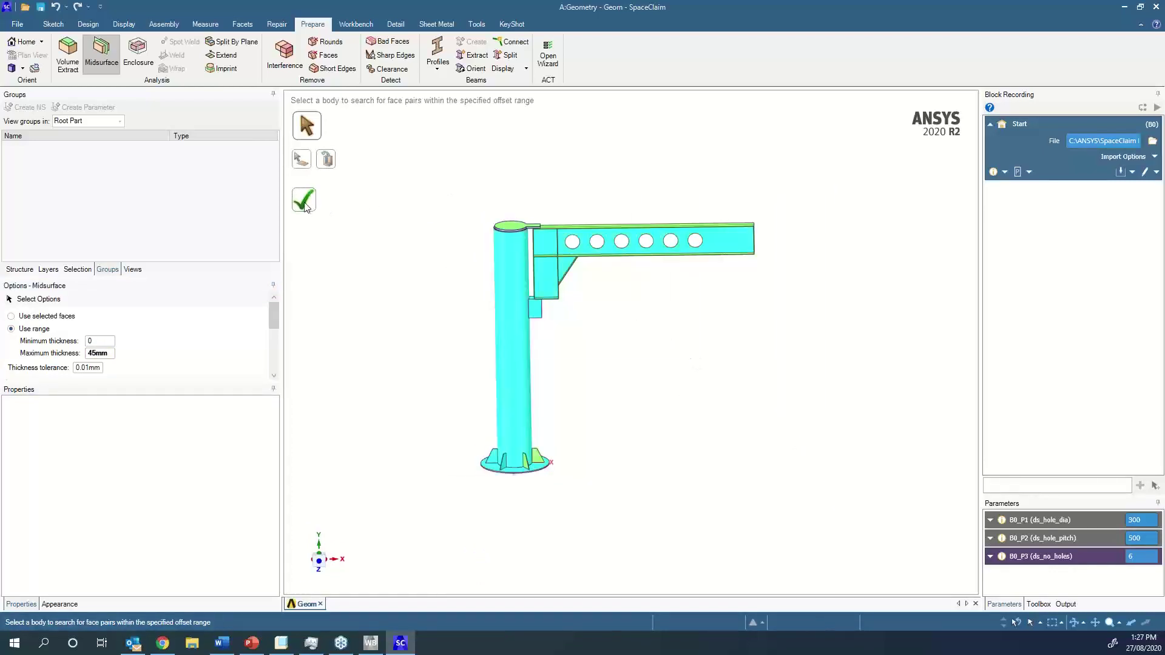
pyautogui.scroll(-5, 187, 353)
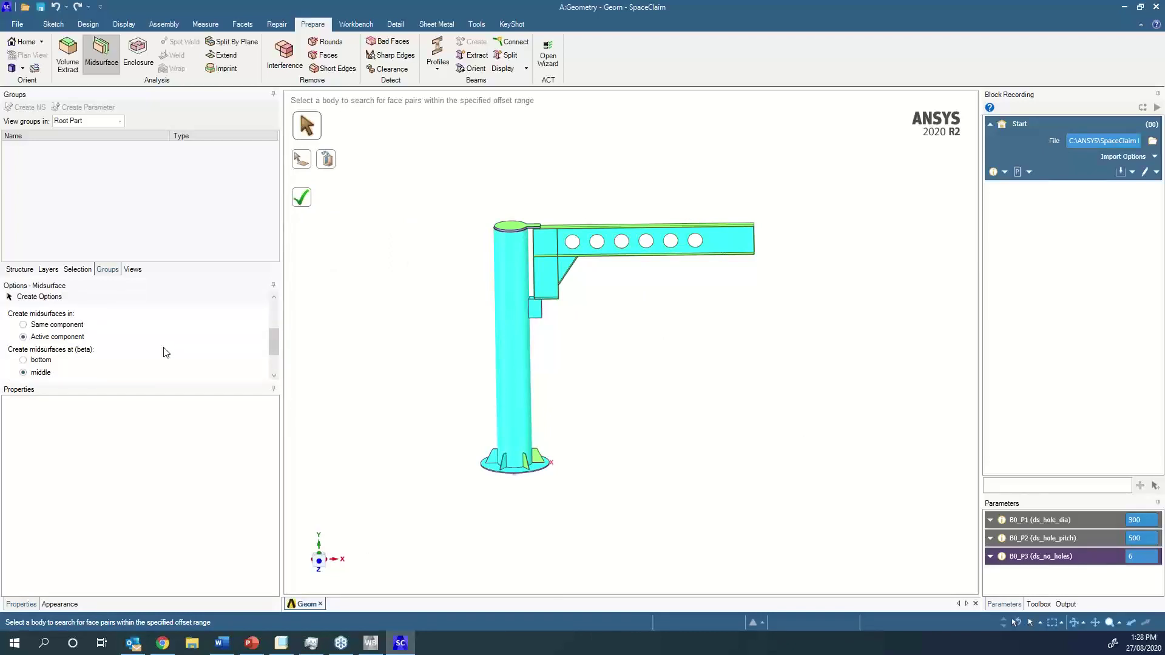
pyautogui.scroll(1, 167, 352)
pyautogui.scroll(-3, 166, 352)
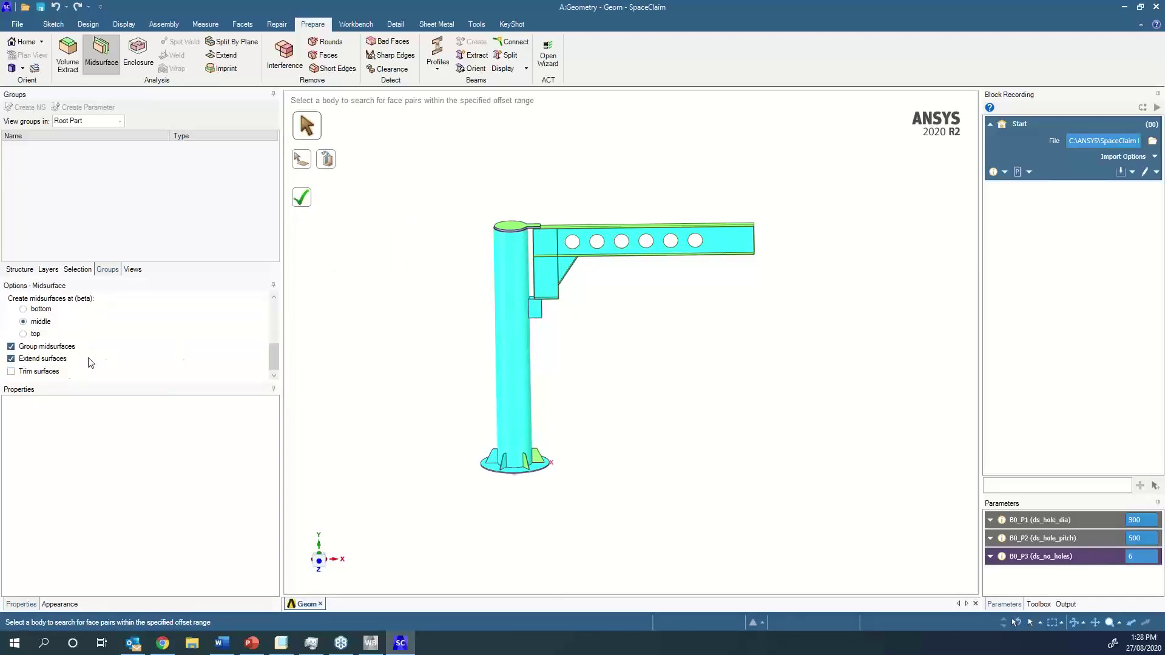
pyautogui.click(302, 198)
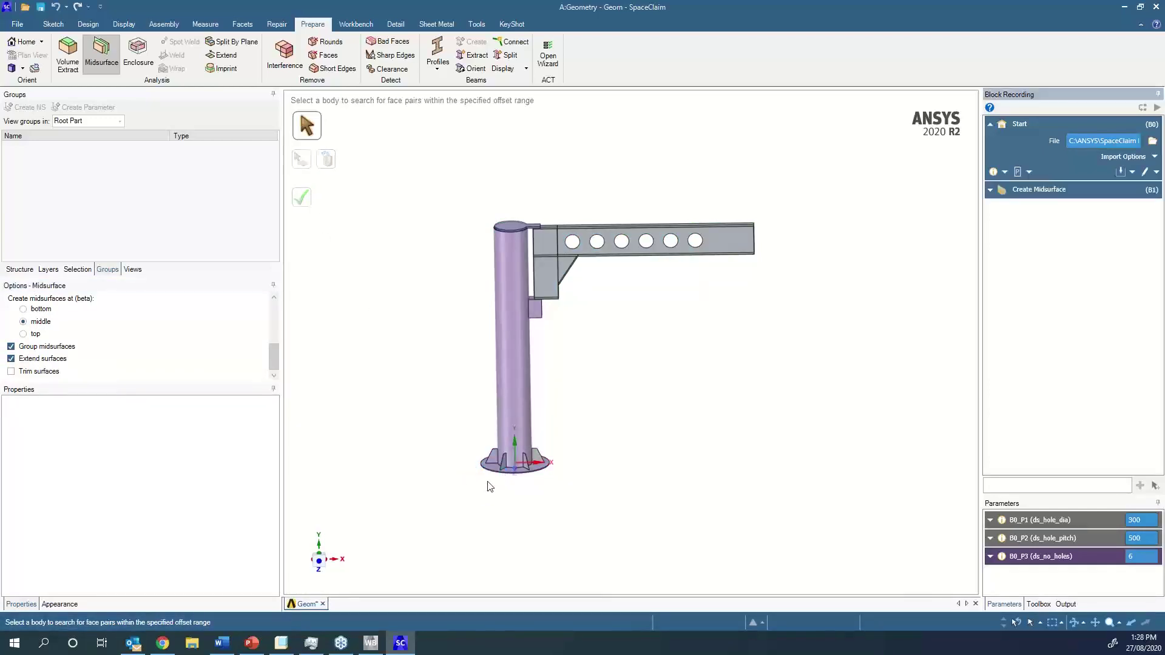
# Leave the Midsurface tool and examine the midsurfaces where the mast meets its base plate and gussets.
pyautogui.scroll(2, 491, 487)
pyautogui.scroll(2, 492, 380)
pyautogui.scroll(2, 425, 390)
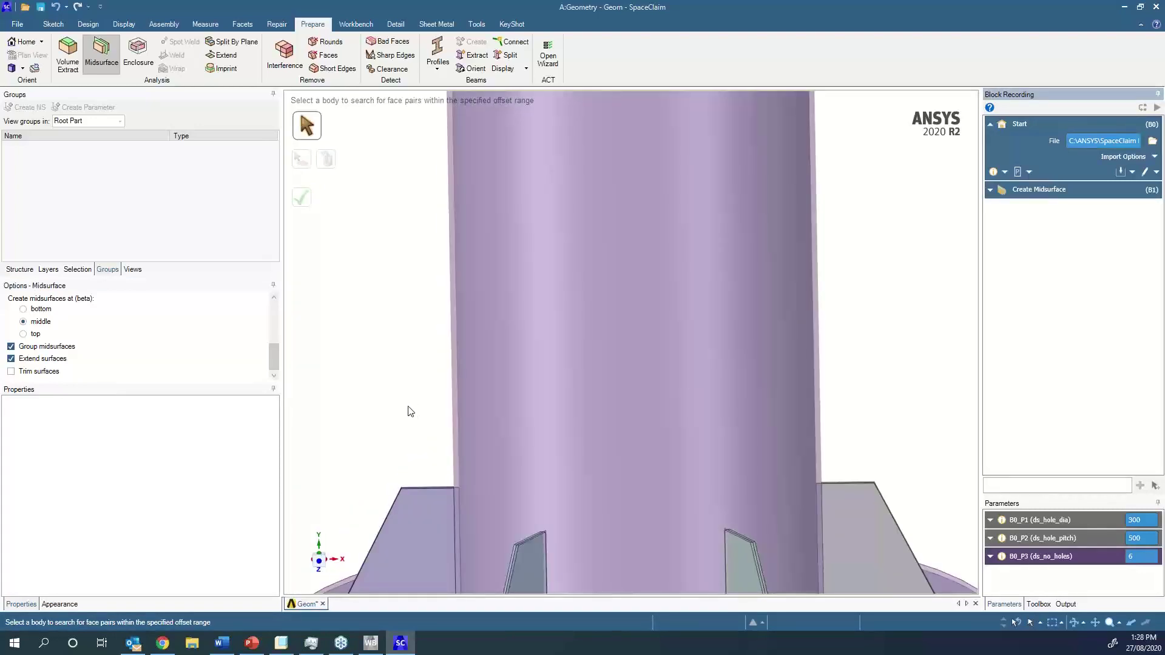
pyautogui.press('Escape')
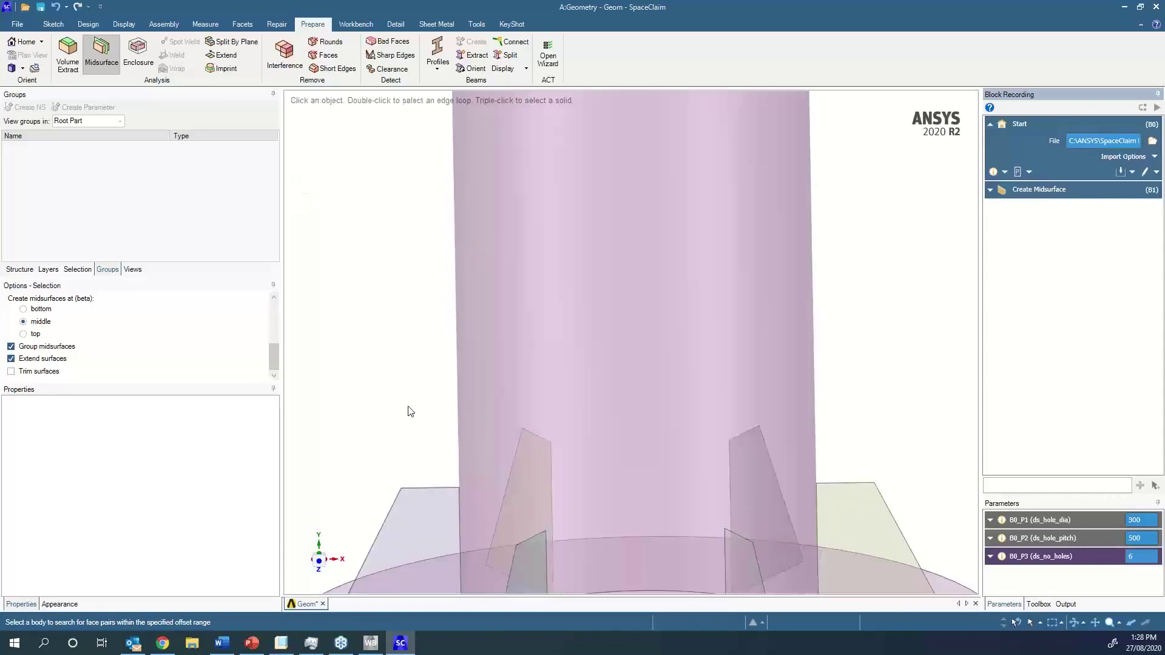
pyautogui.scroll(-3, 502, 258)
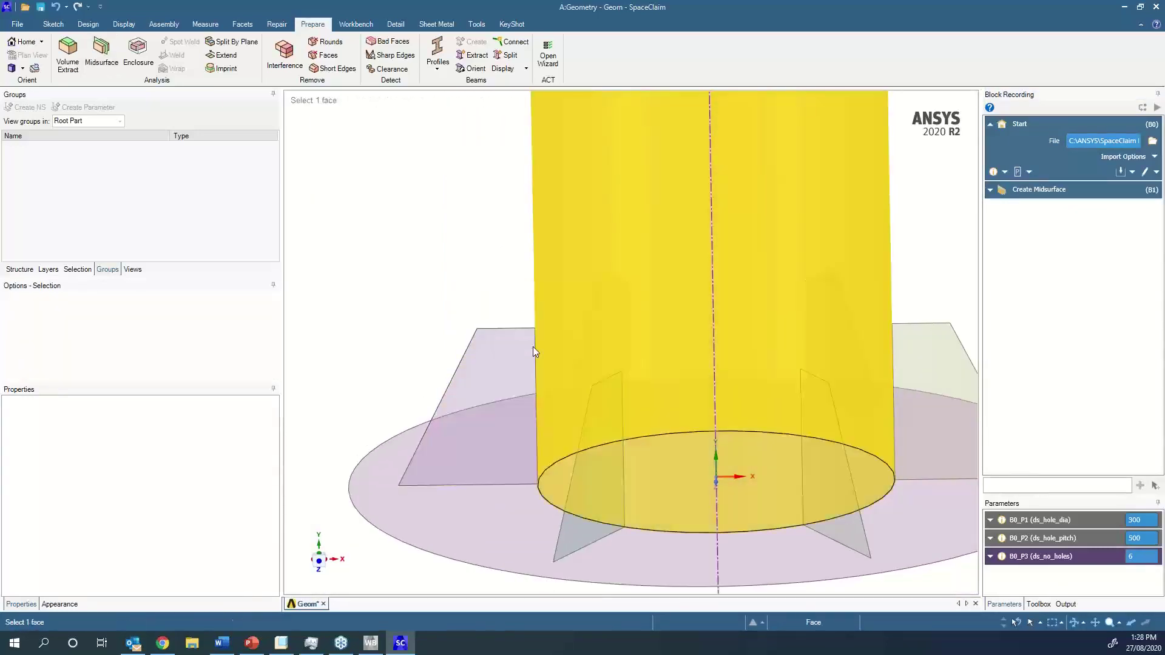
pyautogui.scroll(-3, 557, 326)
pyautogui.scroll(-1, 558, 326)
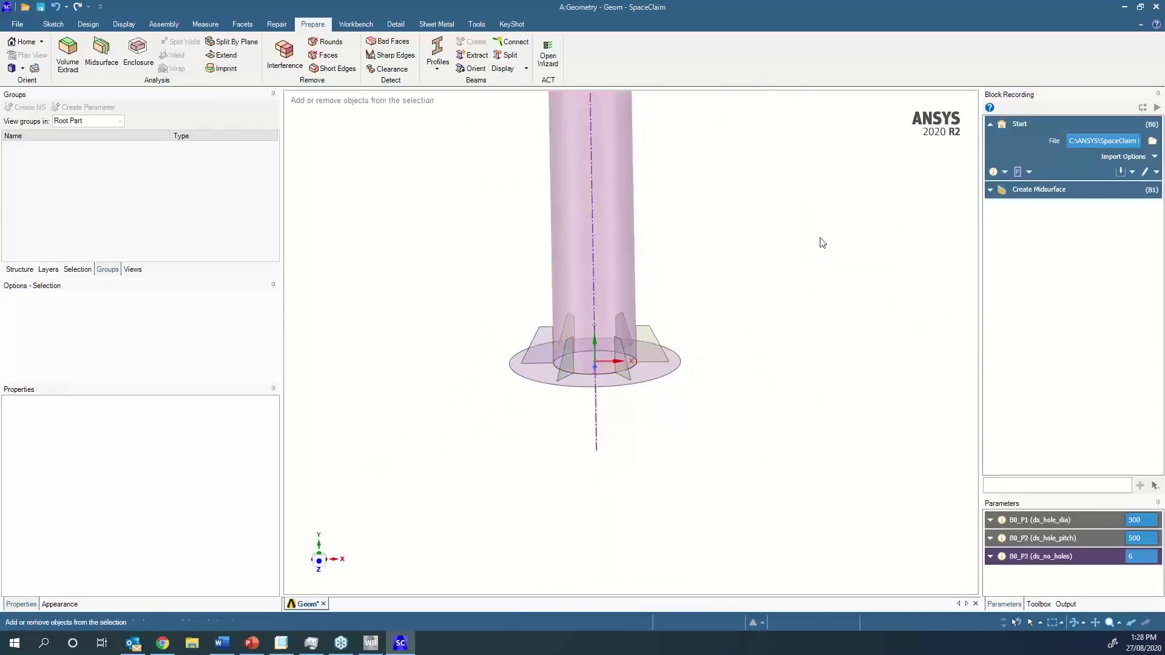
# Examine the midsurface connections between the mast, its top plate, the jib and the lower bracket.
pyautogui.keyDown('shift'); pyautogui.moveTo(819, 240); pyautogui.dragTo(734, 468, button='middle'); pyautogui.keyUp('shift')
pyautogui.scroll(-6, 722, 449)
pyautogui.keyDown('shift'); pyautogui.moveTo(797, 378); pyautogui.dragTo(701, 410, button='middle'); pyautogui.keyUp('shift')
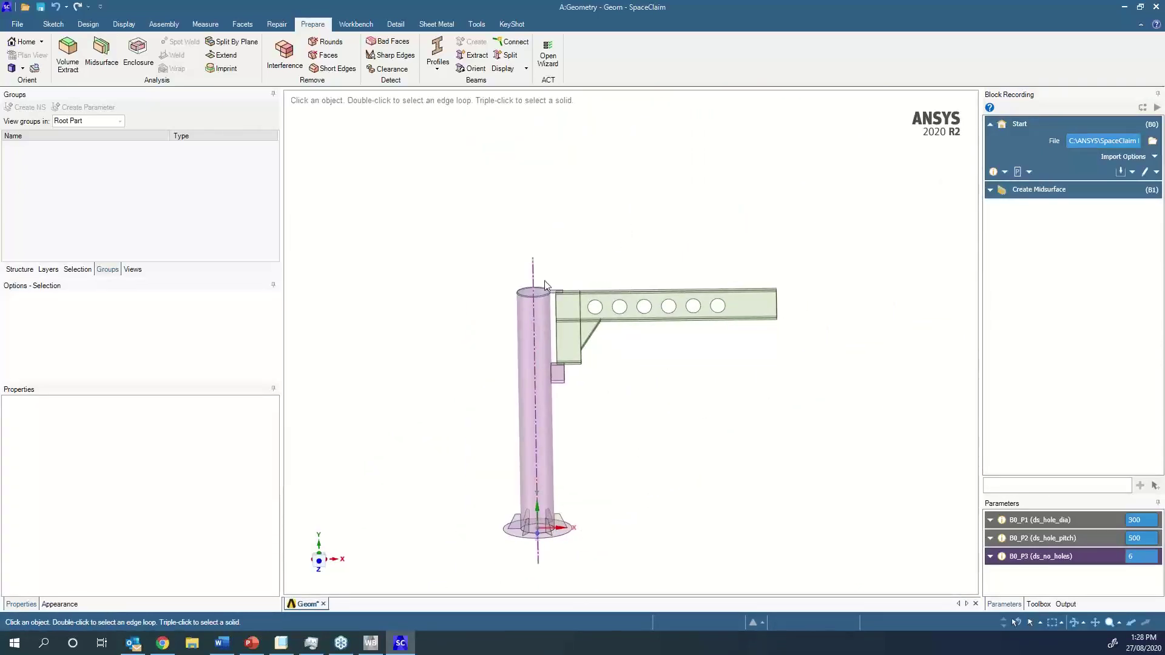
pyautogui.scroll(4, 536, 279)
pyautogui.scroll(4, 559, 322)
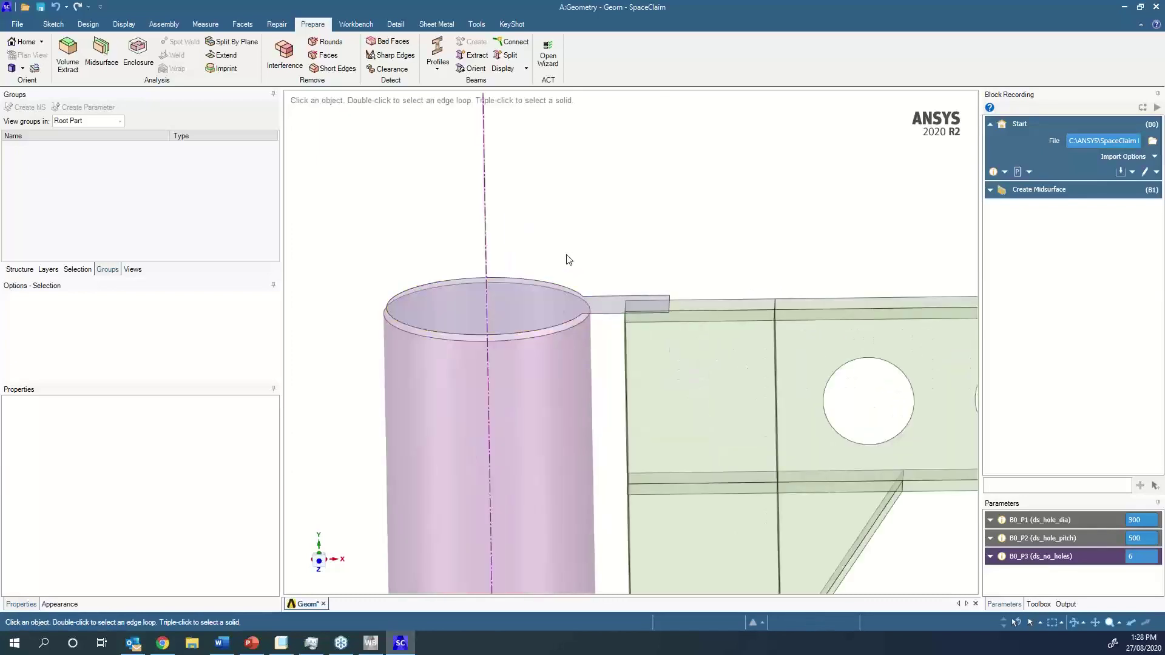
pyautogui.moveTo(682, 246); pyautogui.dragTo(694, 223, button='middle')
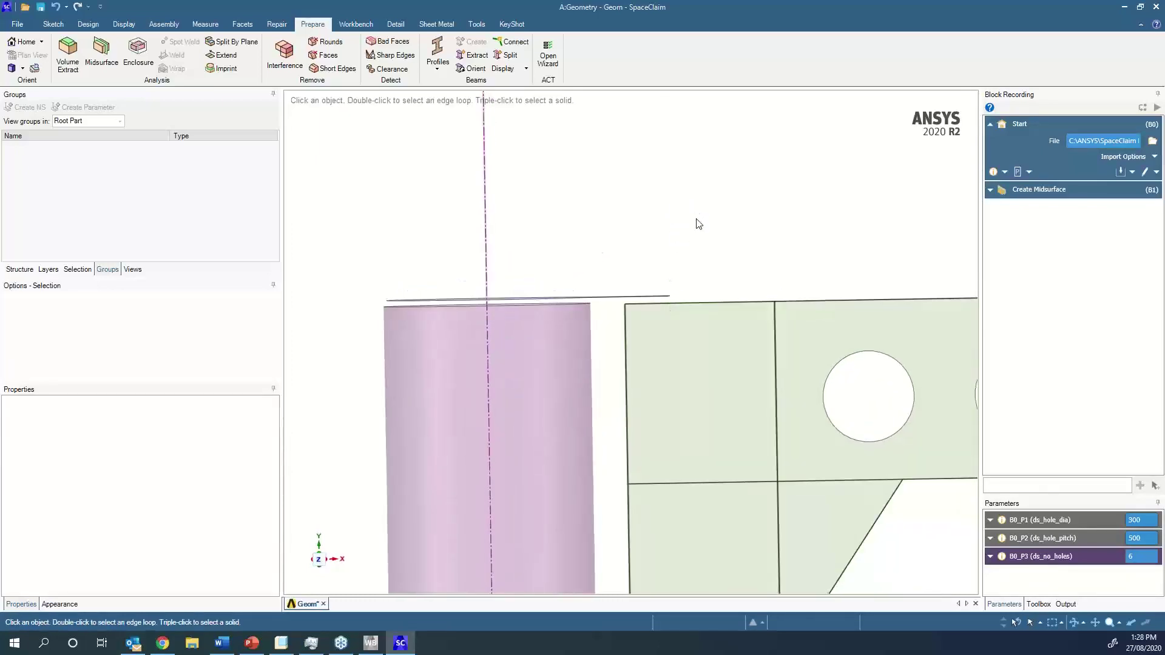
pyautogui.scroll(-4, 738, 231)
pyautogui.keyDown('shift'); pyautogui.moveTo(818, 227); pyautogui.dragTo(769, 157, button='middle'); pyautogui.keyUp('shift')
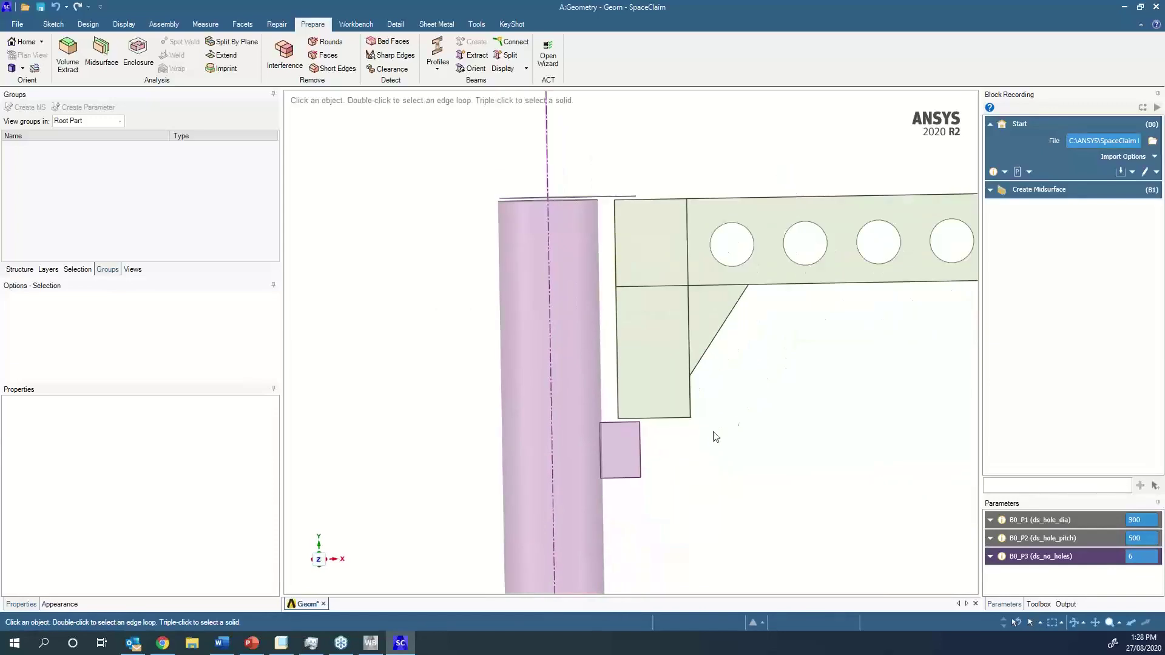
pyautogui.moveTo(703, 429)
pyautogui.mouseDown(button='middle')
pyautogui.moveTo(702, 417)
pyautogui.moveTo(710, 458)
pyautogui.mouseUp(button='middle')
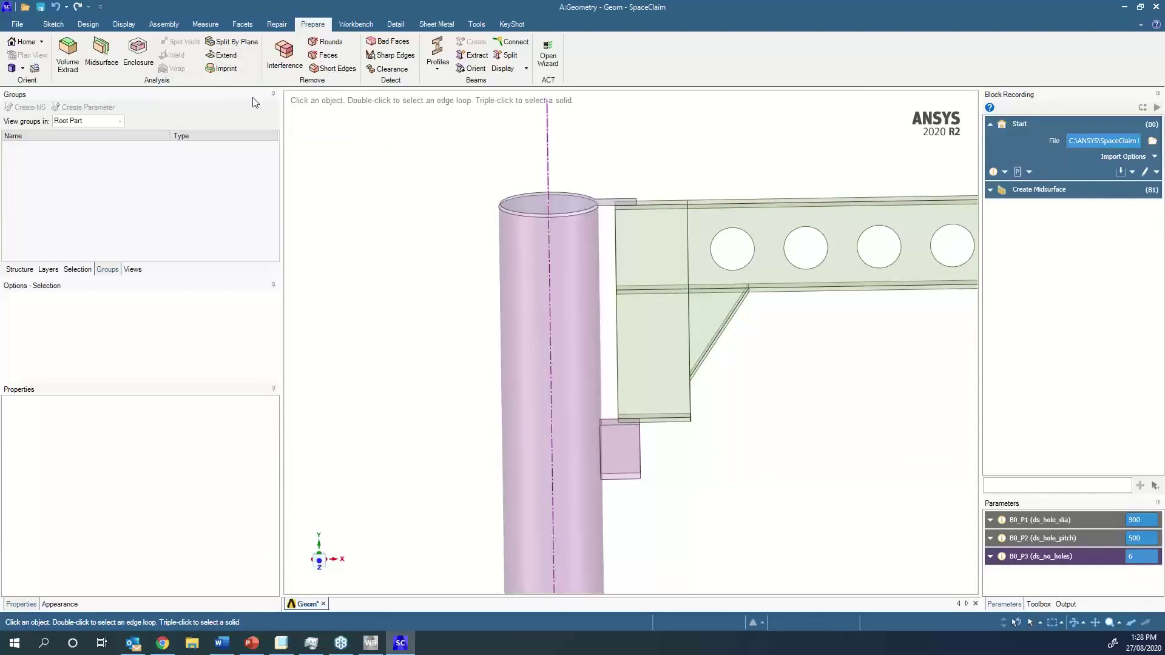
# Search for extendable gaps with the default options, and measure the distance between the mast's top plate and the jib's upper flange.
pyautogui.click(224, 56)
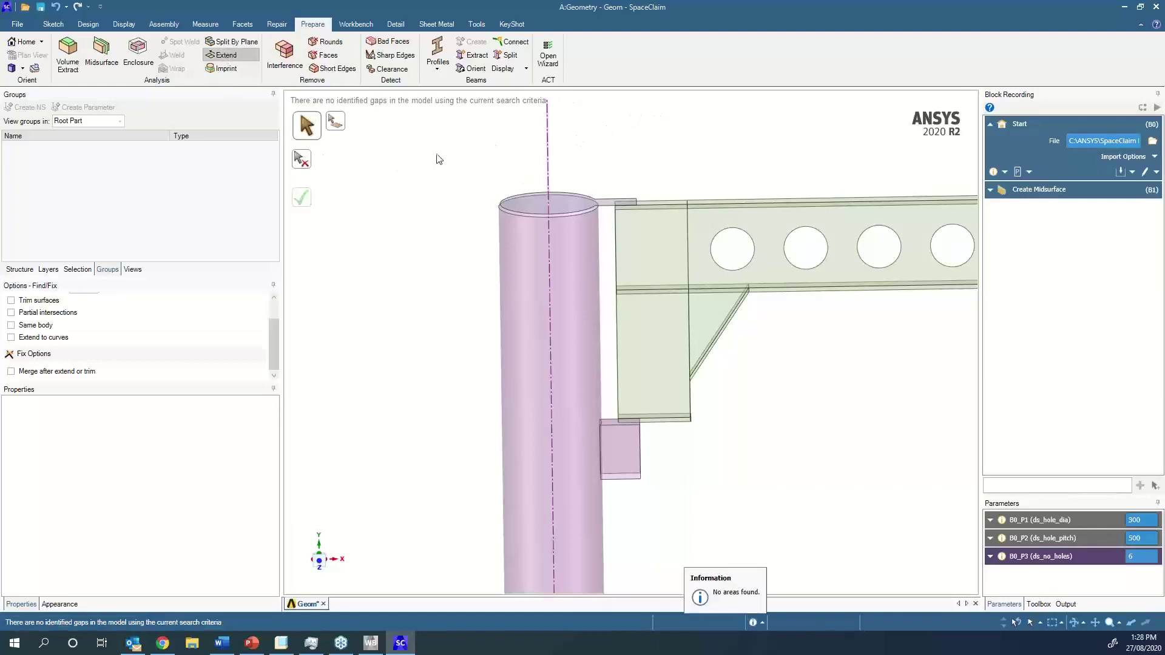
pyautogui.press('Escape')
pyautogui.scroll(4, 660, 207)
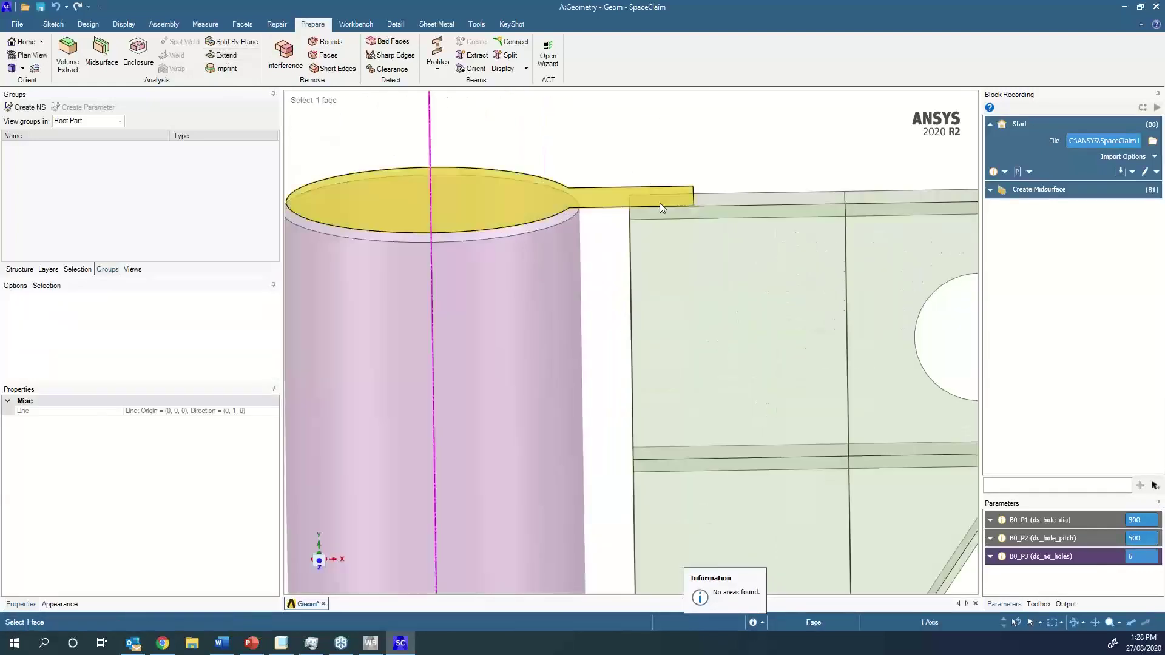
pyautogui.click(652, 212)
pyautogui.keyDown('ctrl'); pyautogui.click(649, 199); pyautogui.keyUp('ctrl')
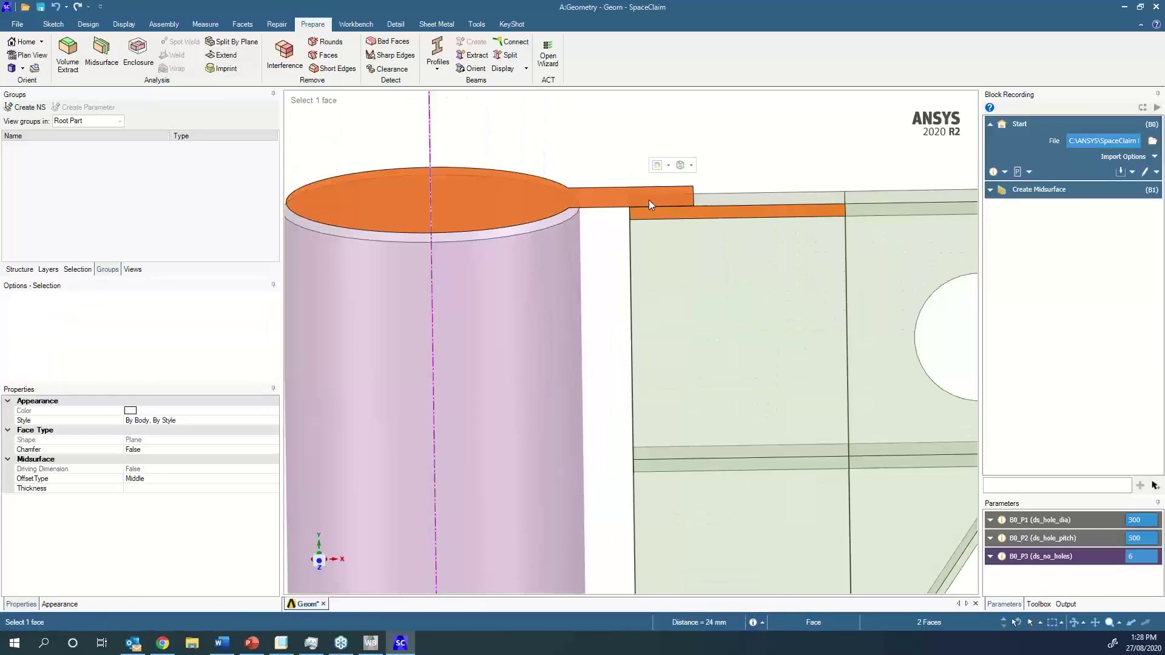
pyautogui.click(716, 150)
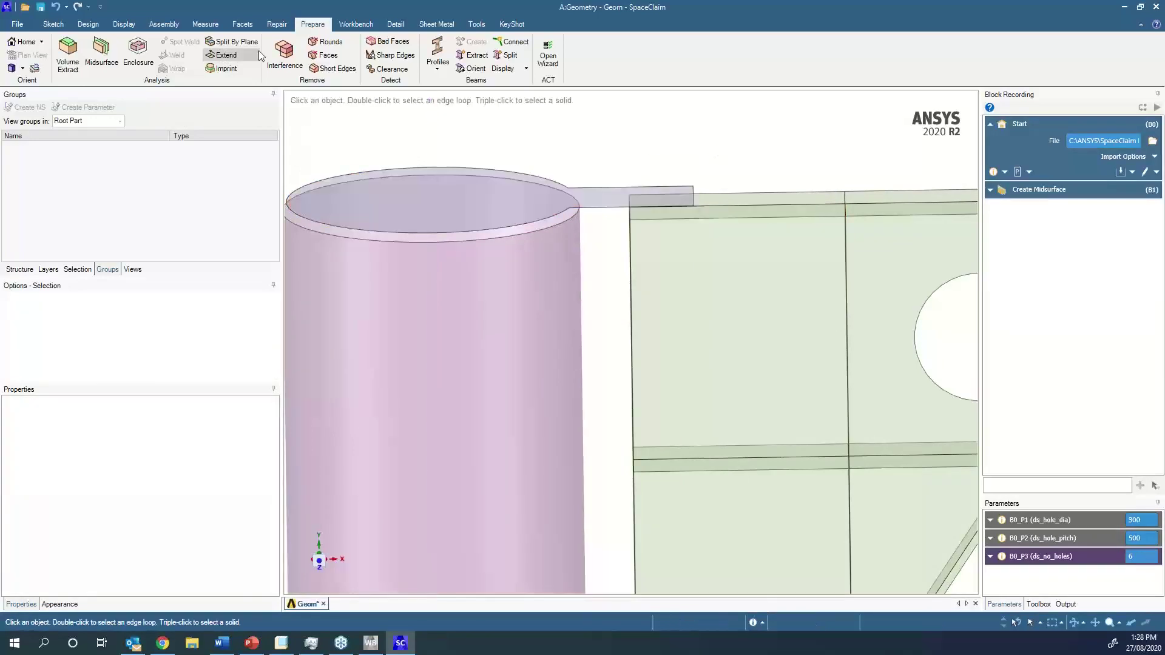
# Search for extendable surfaces with a maximum distance of 30 mm, with Trim surfaces and Partial intersections enabled.
pyautogui.click(226, 69)
pyautogui.scroll(-4, 460, 295)
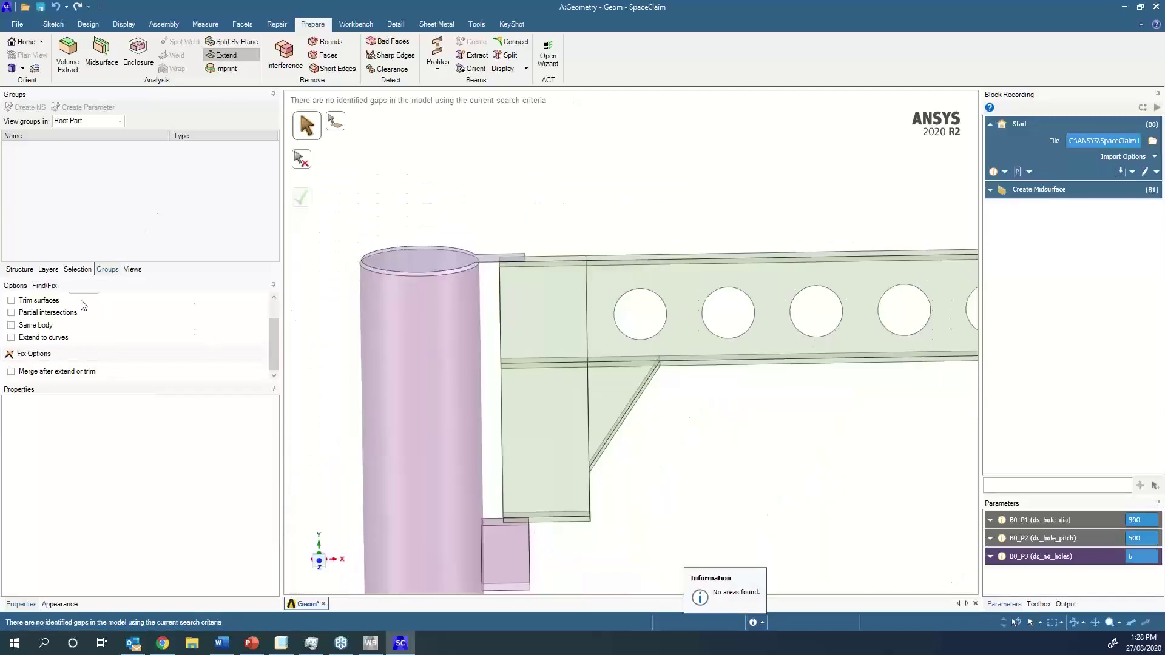
pyautogui.scroll(2, 61, 340)
pyautogui.click(92, 316)
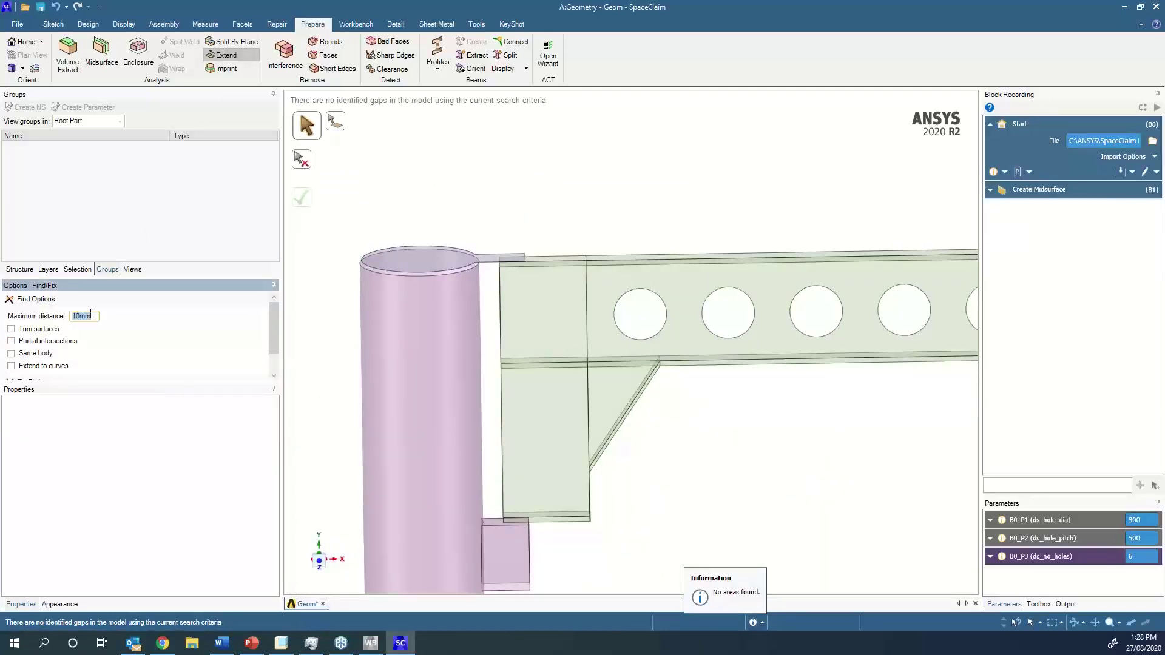
pyautogui.write('30')
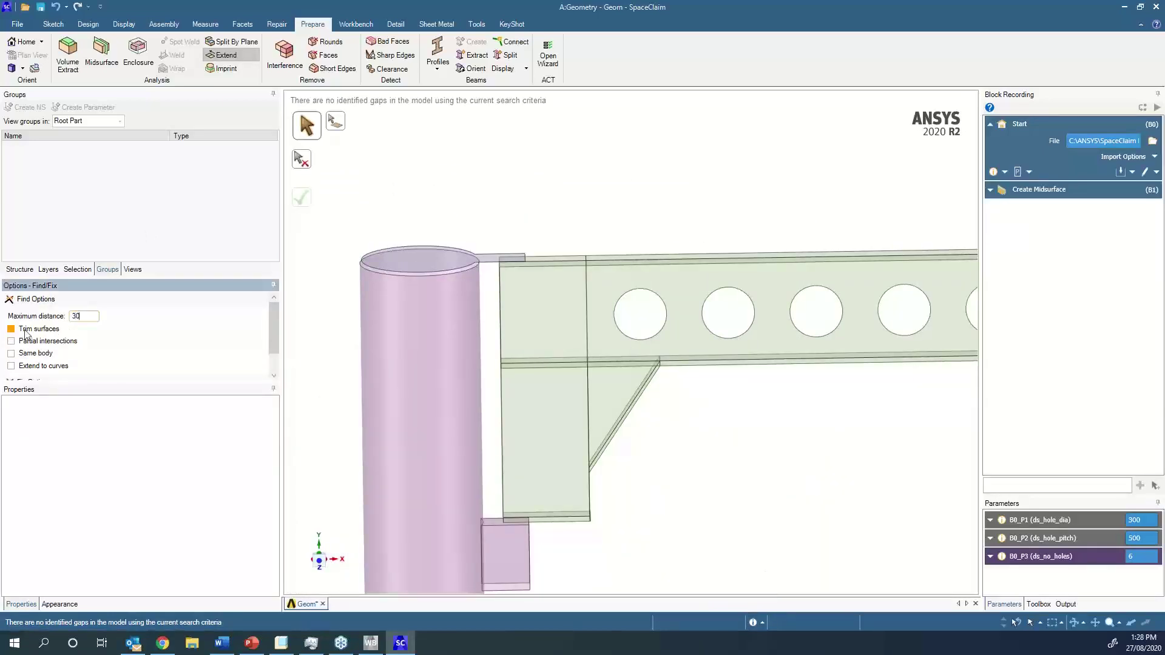
pyautogui.click(12, 329)
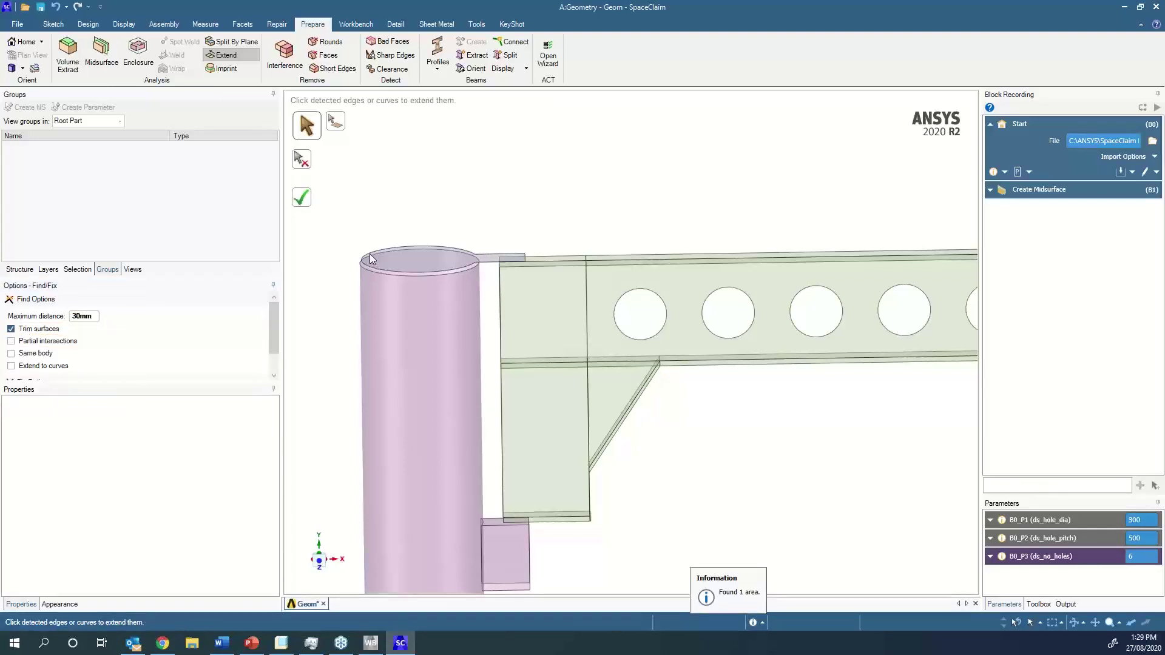
pyautogui.click(11, 341)
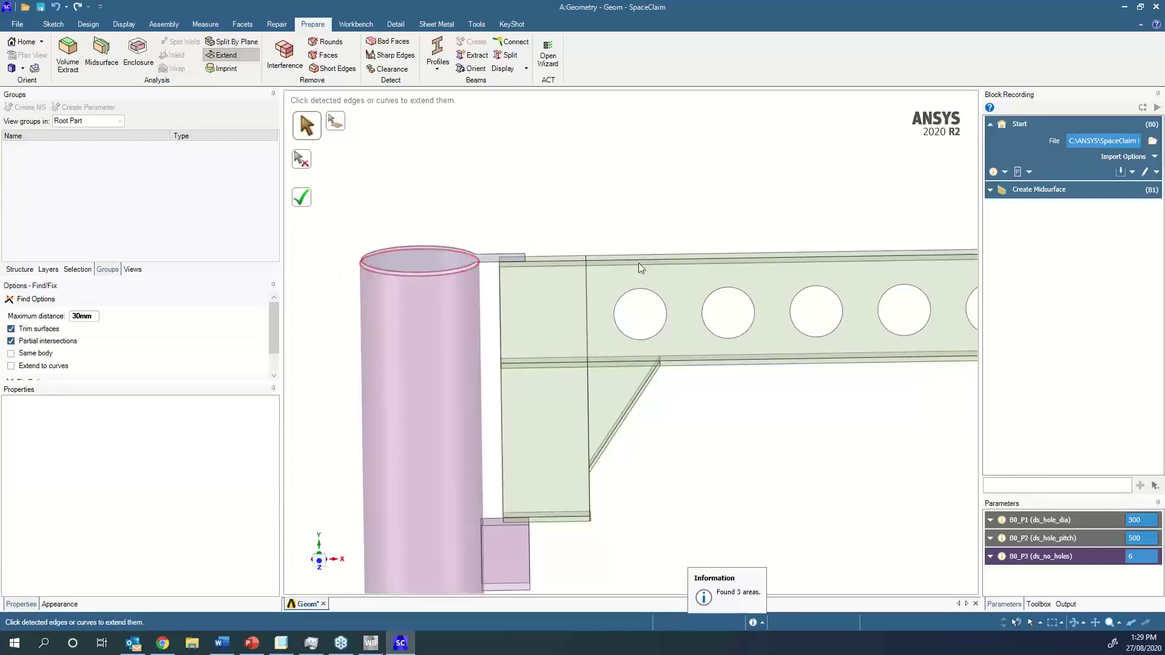
# Set the maximum extend distance to 50 mm and fix all the detected gaps in the crane's surfaces.
pyautogui.scroll(-3, 638, 263)
pyautogui.keyDown('shift'); pyautogui.moveTo(792, 225); pyautogui.dragTo(743, 210, button='middle'); pyautogui.keyUp('shift')
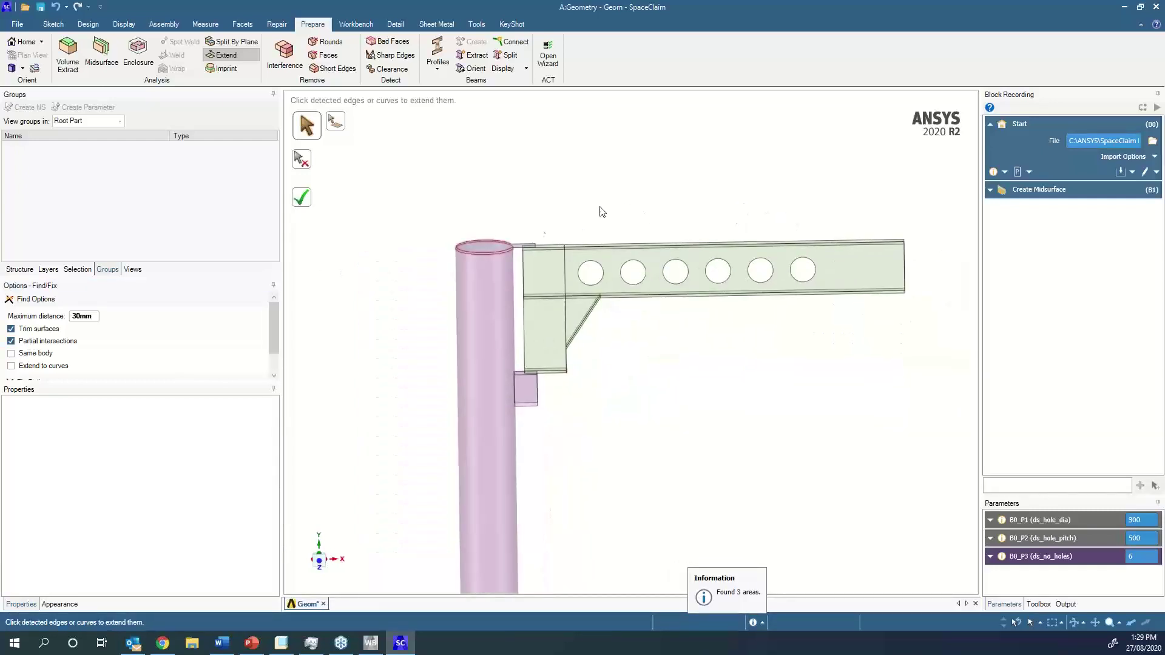
pyautogui.scroll(6, 582, 243)
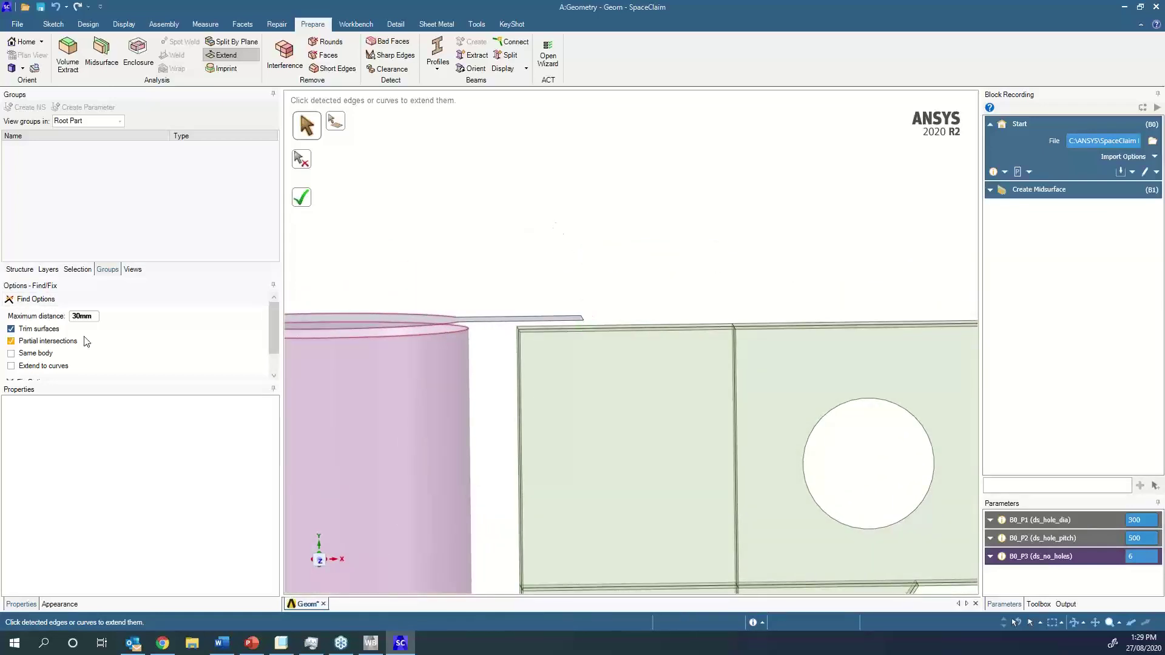
pyautogui.click(89, 316)
pyautogui.write('5')
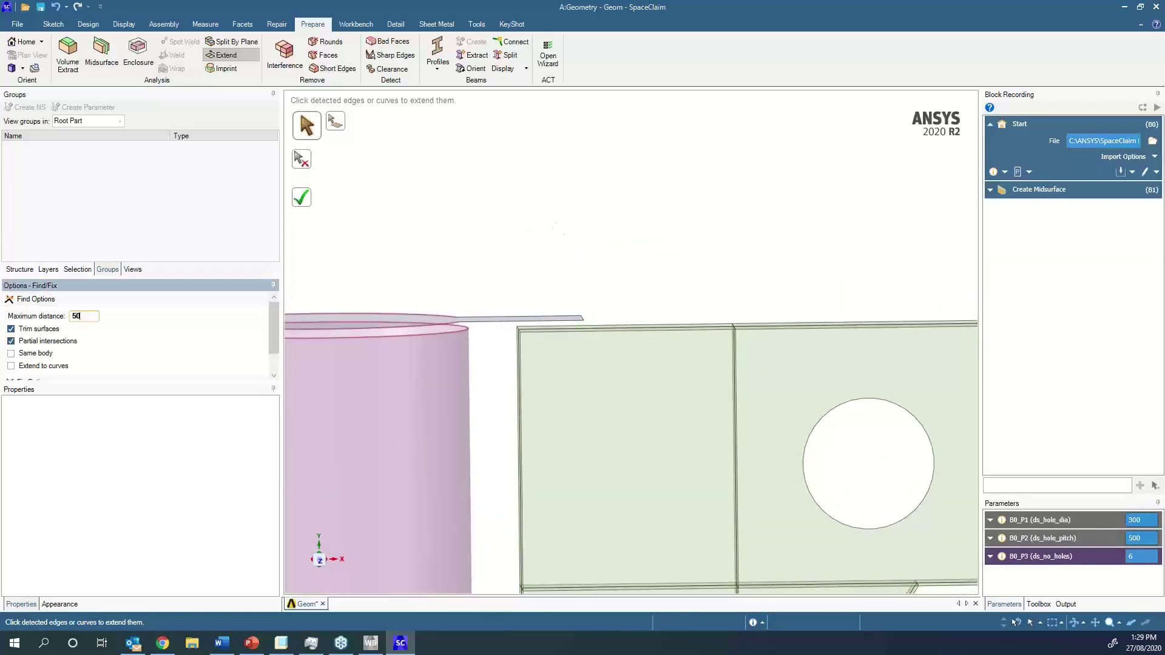
pyautogui.write('0')
pyautogui.press('Return')
pyautogui.scroll(-5, 598, 254)
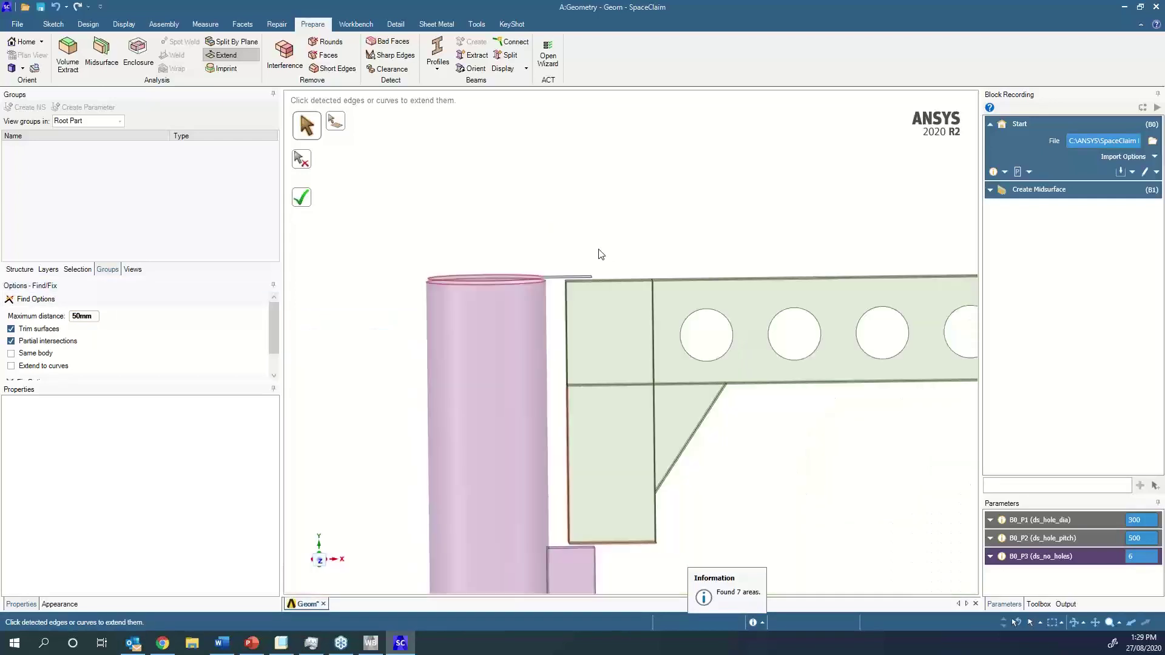
pyautogui.moveTo(744, 200); pyautogui.dragTo(692, 413, button='middle')
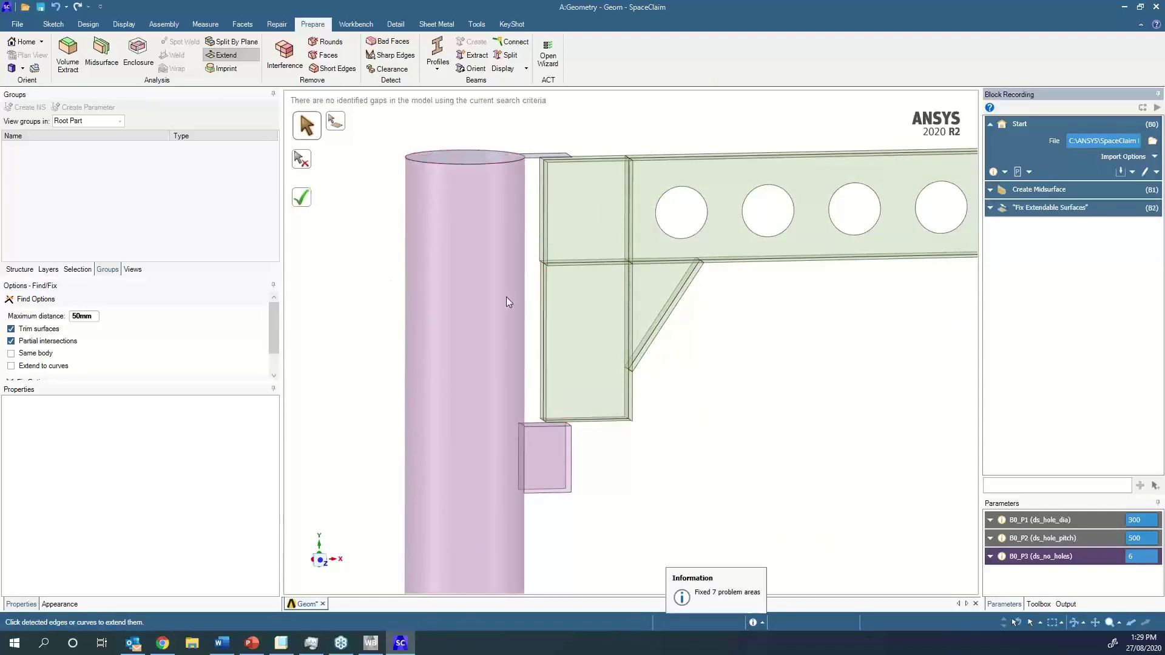
# Move the top face of the mast's lower bracket up to the bottom flange face of the jib's vertical section.
pyautogui.moveTo(639, 447)
pyautogui.mouseDown(button='middle')
pyautogui.moveTo(619, 429)
pyautogui.moveTo(619, 456)
pyautogui.mouseUp(button='middle')
pyautogui.scroll(5, 548, 452)
pyautogui.scroll(4, 541, 410)
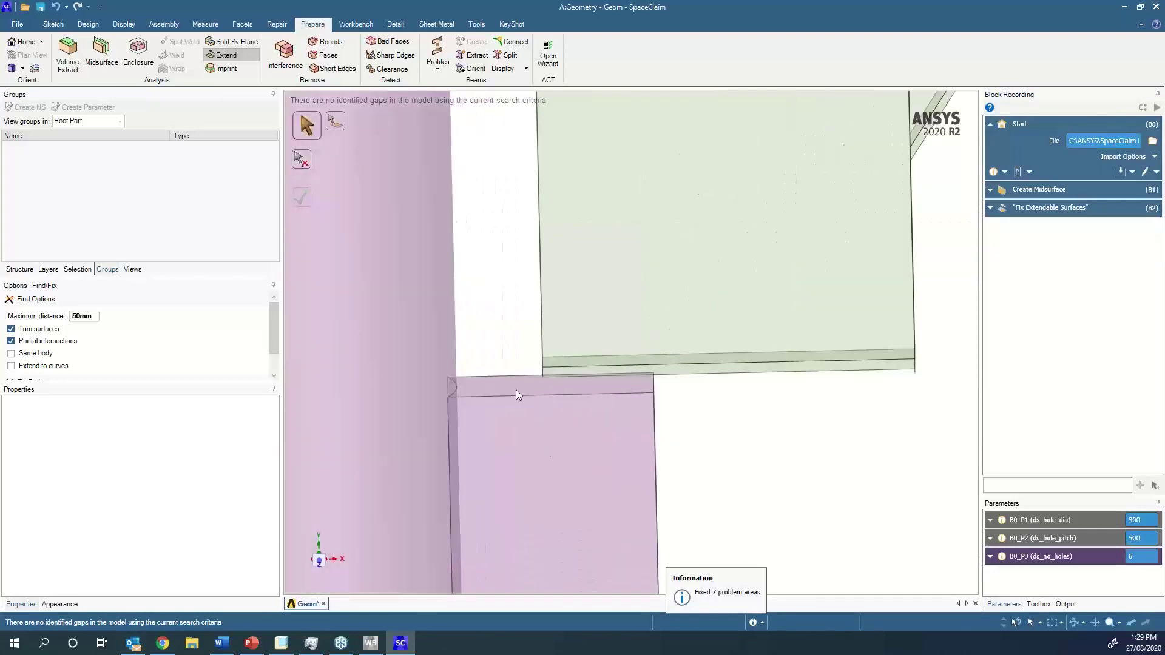
pyautogui.press('Escape')
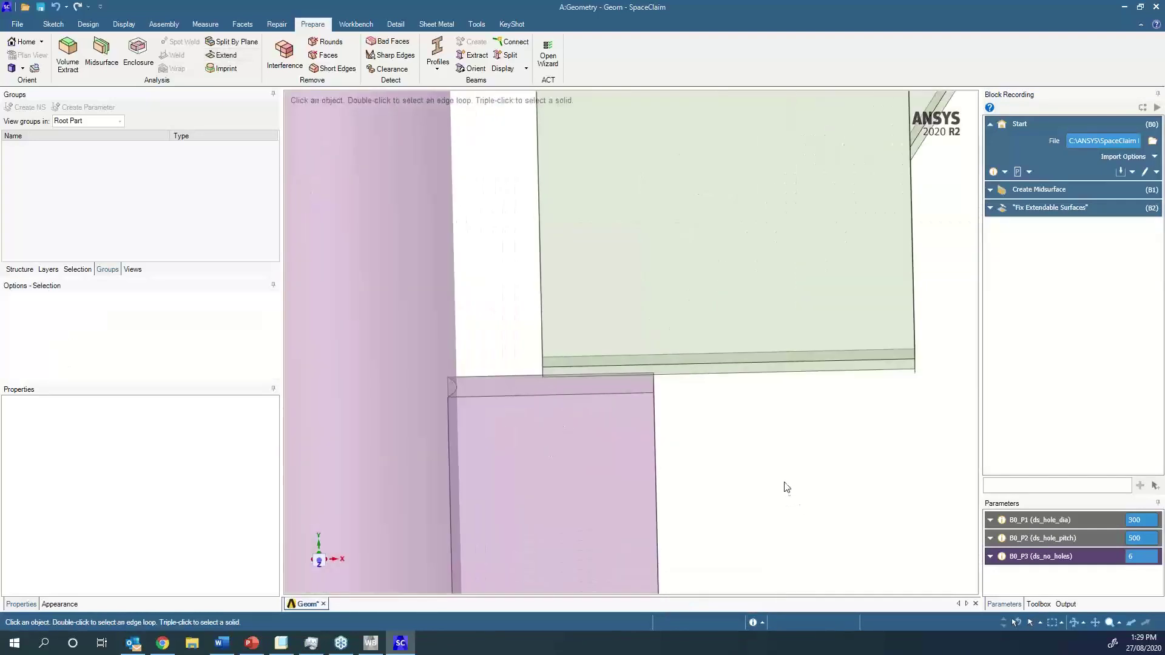
pyautogui.press('m')
pyautogui.click(506, 388)
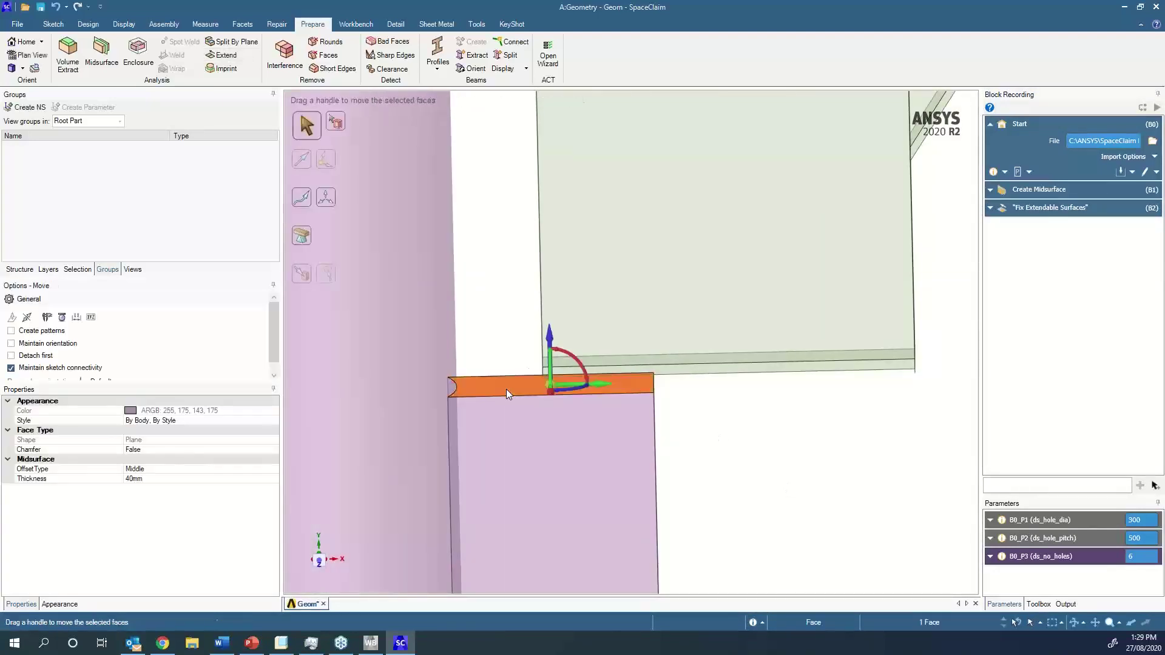
pyautogui.moveTo(513, 390); pyautogui.dragTo(572, 315, button='middle')
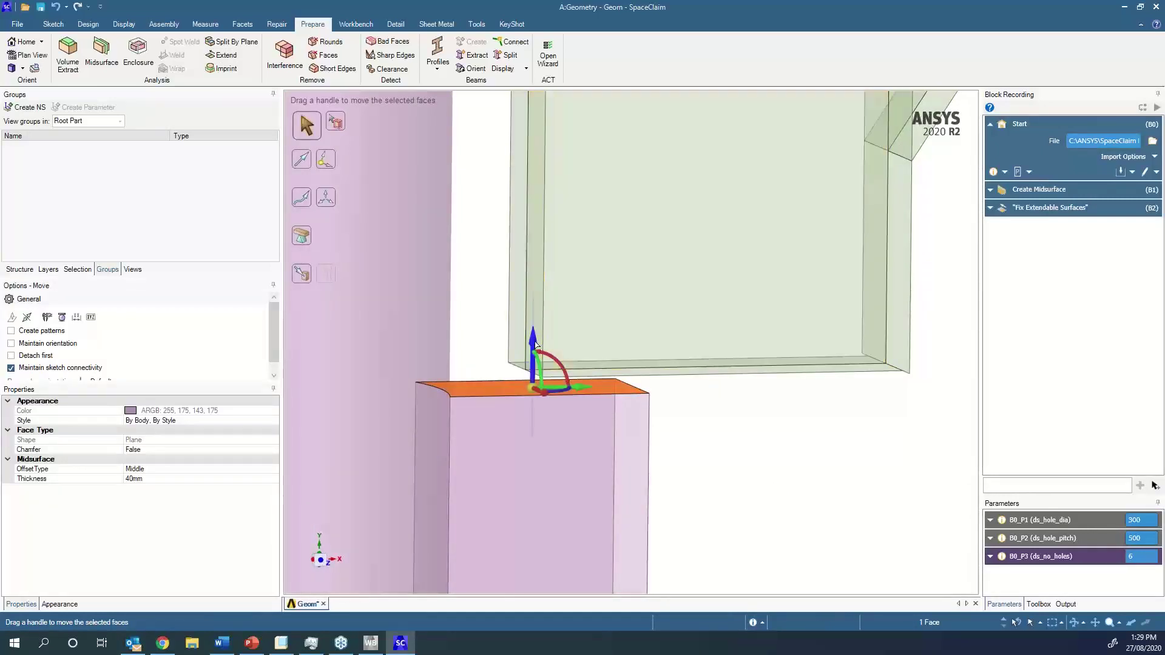
pyautogui.click(535, 345)
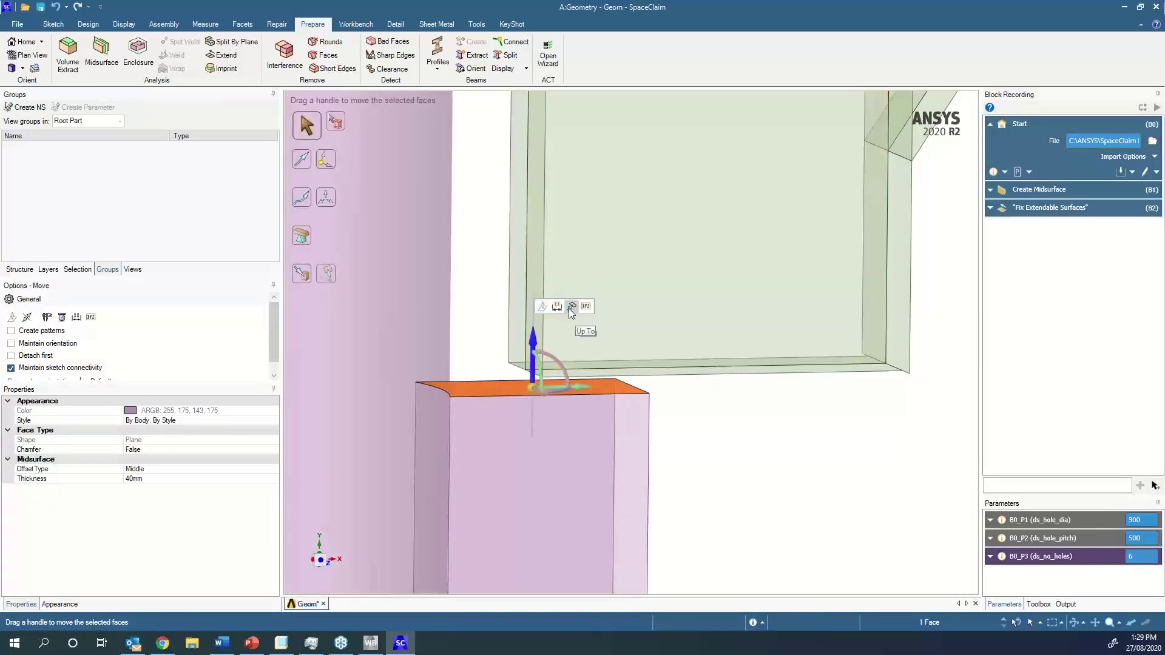
pyautogui.click(571, 306)
pyautogui.moveTo(707, 385)
pyautogui.mouseDown(button='middle')
pyautogui.moveTo(702, 372)
pyautogui.moveTo(701, 393)
pyautogui.mouseUp(button='middle')
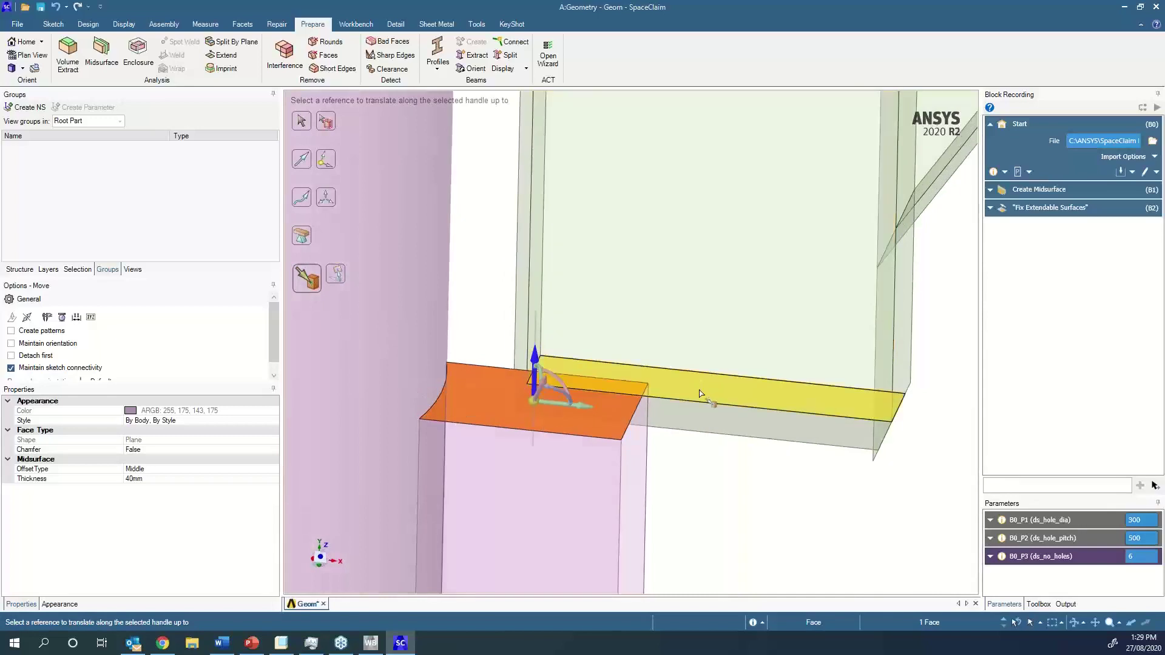
pyautogui.click(698, 390)
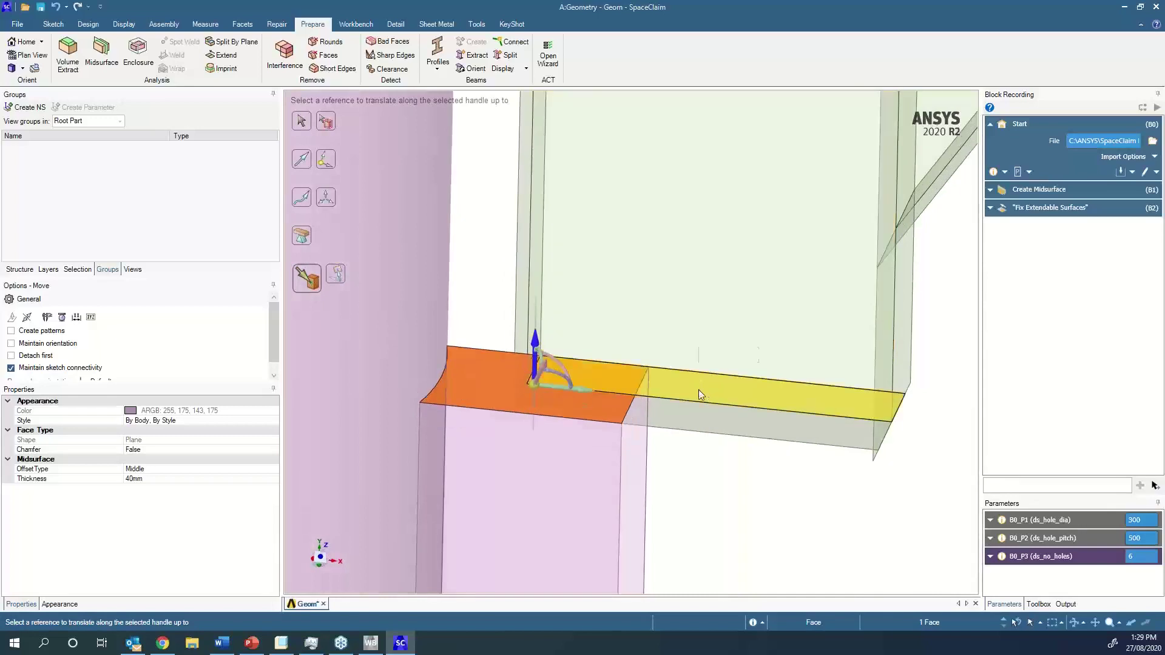
pyautogui.click(705, 443)
pyautogui.scroll(-4, 705, 443)
pyautogui.scroll(-3, 705, 443)
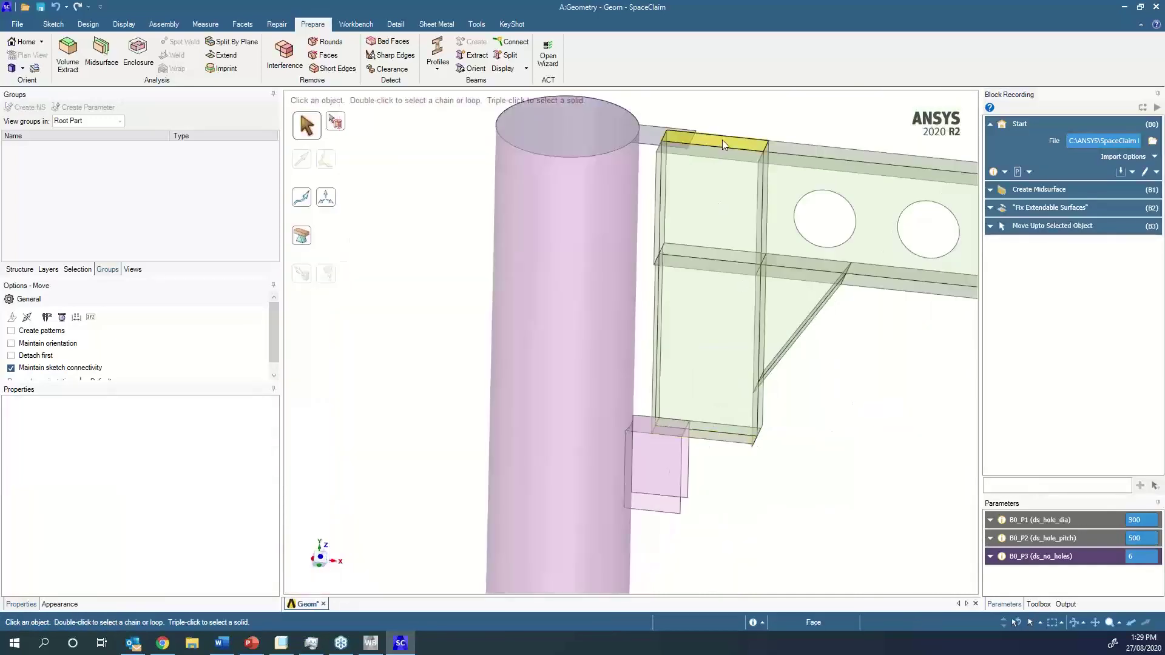
pyautogui.moveTo(722, 131); pyautogui.dragTo(680, 142, button='middle')
pyautogui.keyDown('shift'); pyautogui.moveTo(837, 121); pyautogui.dragTo(655, 173, button='middle'); pyautogui.keyUp('shift')
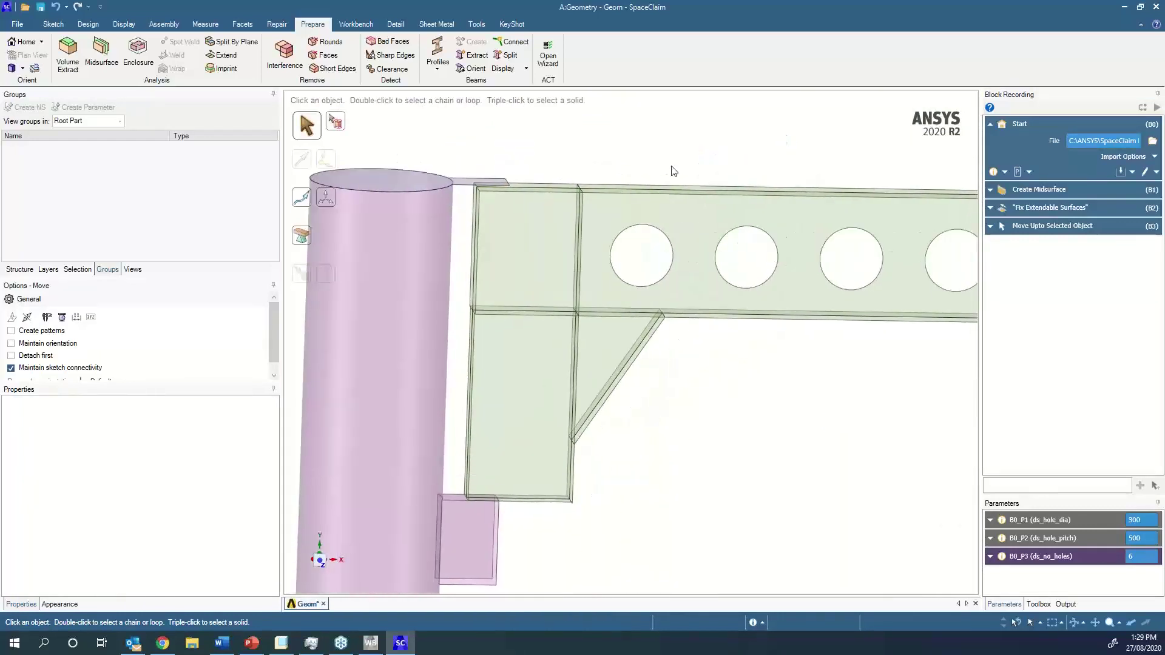
pyautogui.scroll(-4, 674, 170)
pyautogui.press('Escape')
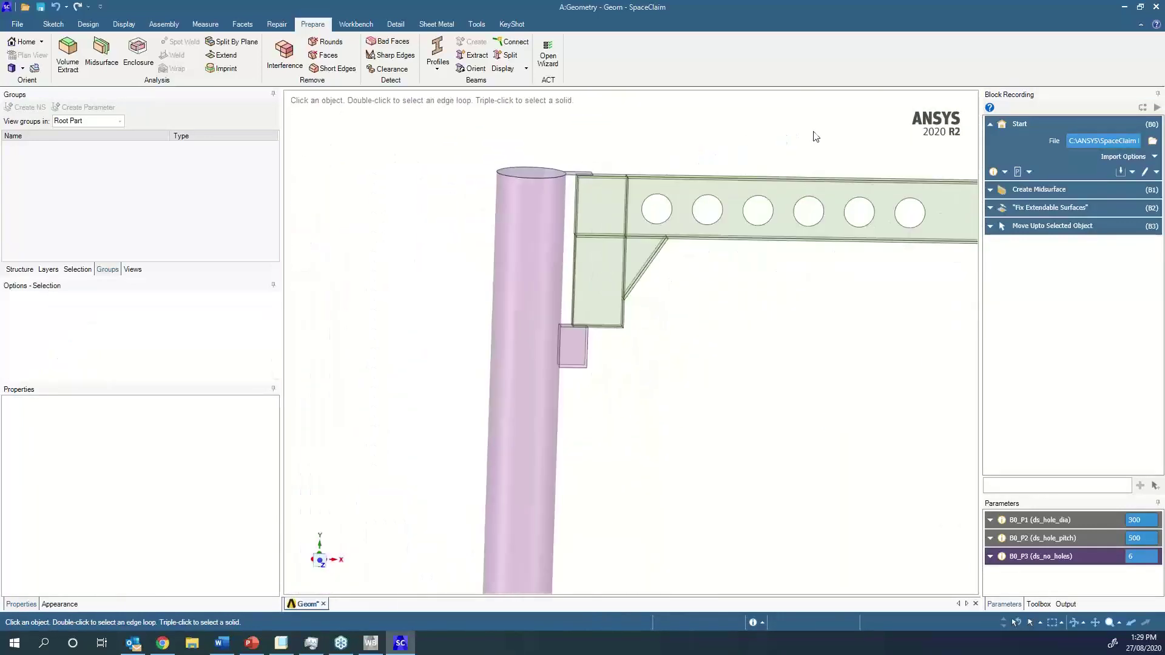
# Move the four upper flange faces of the jib together up to the edge of the mast's top plate.
pyautogui.keyDown('shift'); pyautogui.moveTo(816, 136); pyautogui.dragTo(705, 187, button='middle'); pyautogui.keyUp('shift')
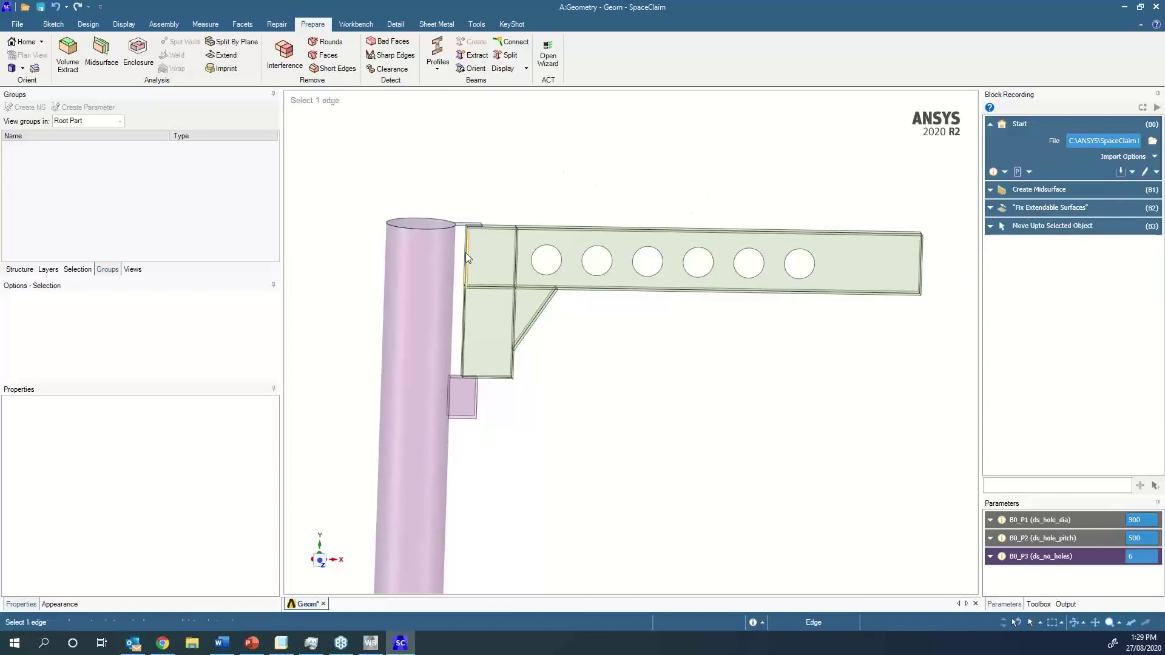
pyautogui.scroll(5, 493, 206)
pyautogui.keyDown('shift'); pyautogui.moveTo(537, 217); pyautogui.dragTo(577, 239, button='middle'); pyautogui.keyUp('shift')
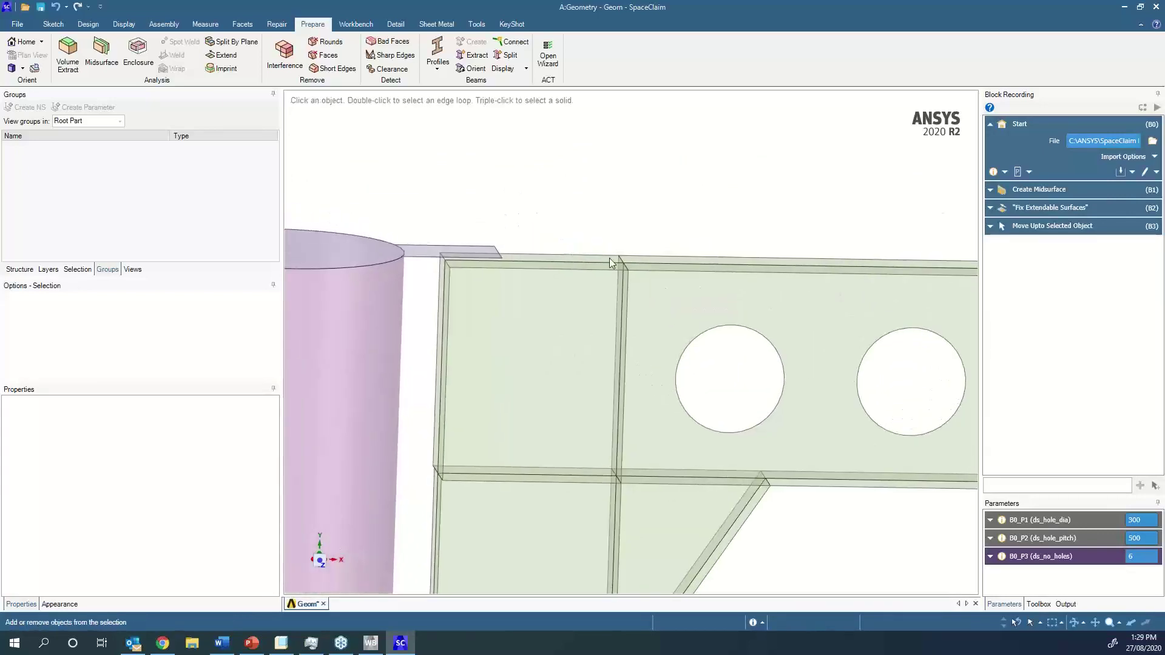
pyautogui.click(590, 270)
pyautogui.keyDown('ctrl'); pyautogui.click(629, 277); pyautogui.keyUp('ctrl')
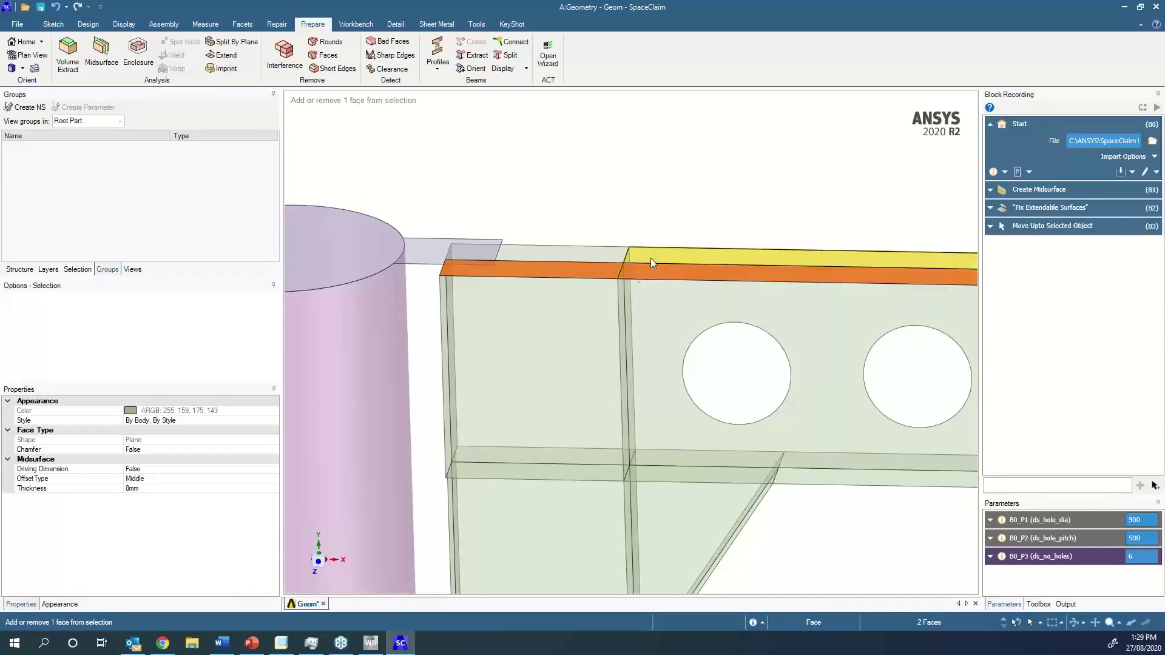
pyautogui.keyDown('ctrl'); pyautogui.click(651, 253); pyautogui.keyUp('ctrl')
pyautogui.keyDown('ctrl'); pyautogui.click(596, 255); pyautogui.keyUp('ctrl')
pyautogui.moveTo(622, 245); pyautogui.dragTo(632, 197, button='middle')
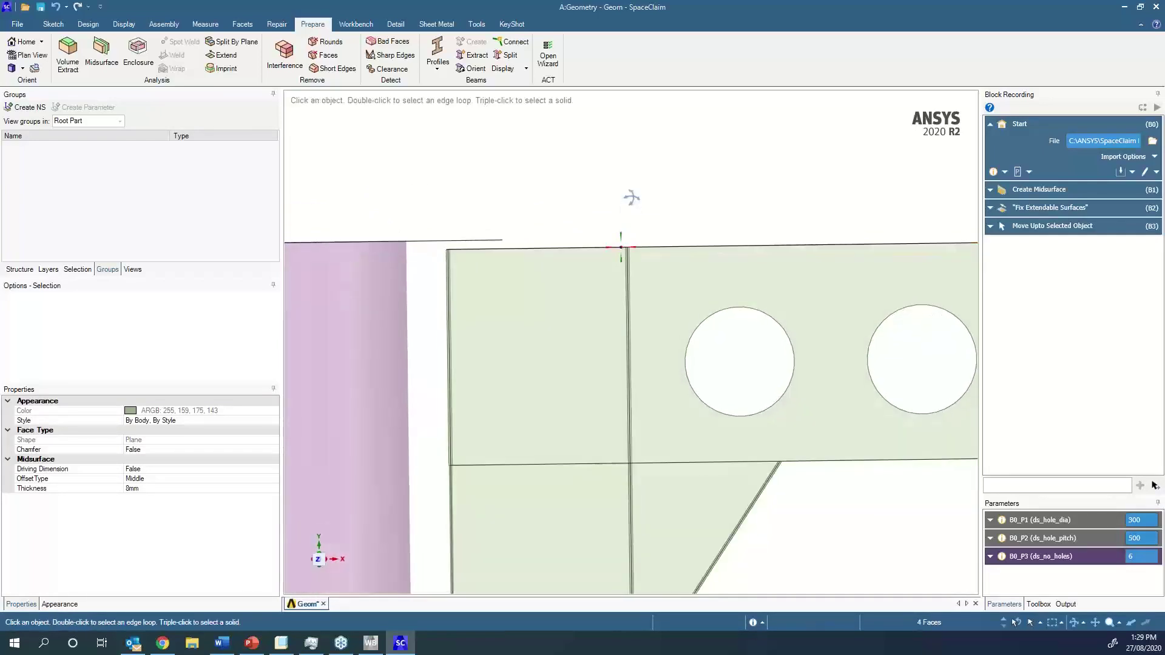
pyautogui.press('m')
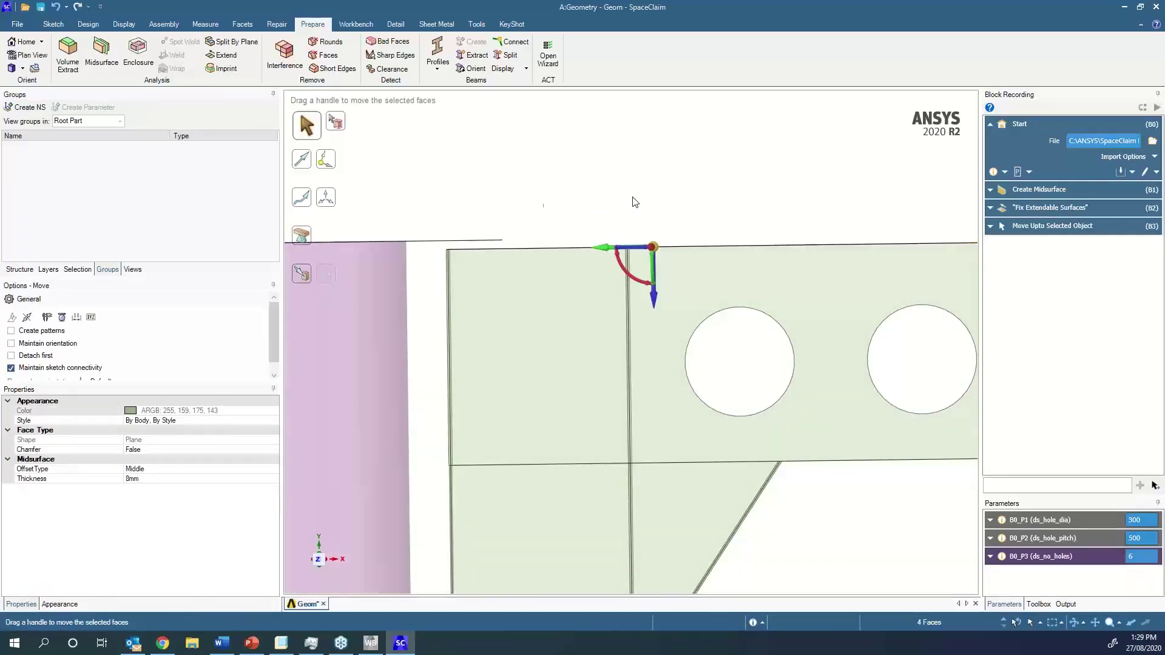
pyautogui.click(656, 303)
pyautogui.click(693, 266)
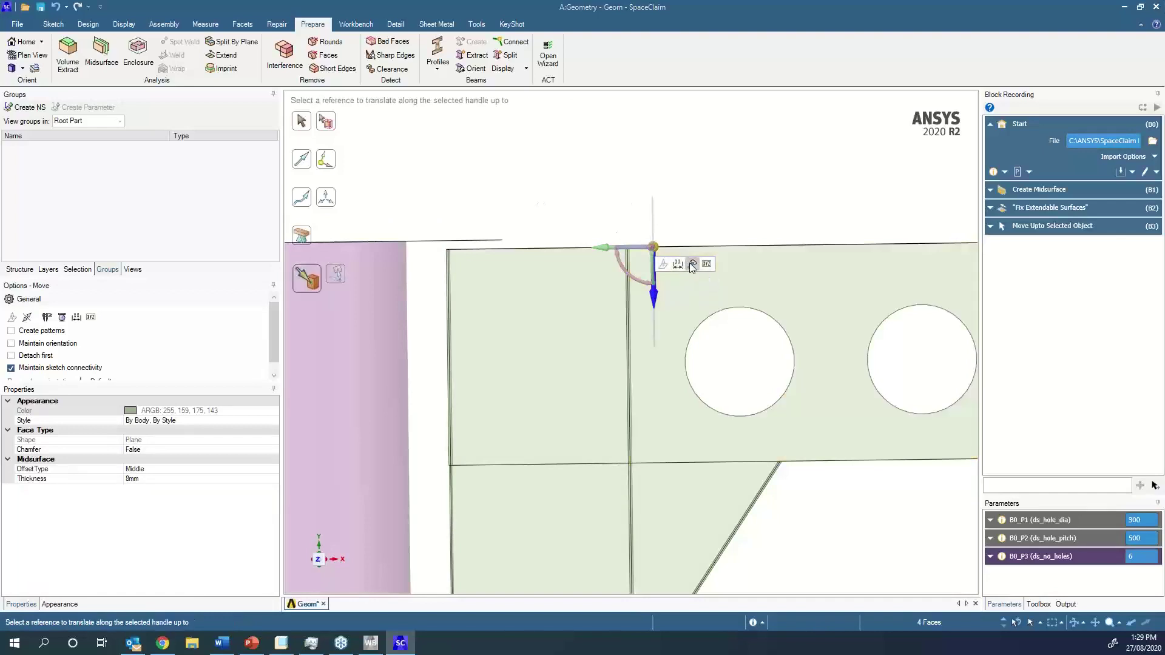
pyautogui.click(494, 246)
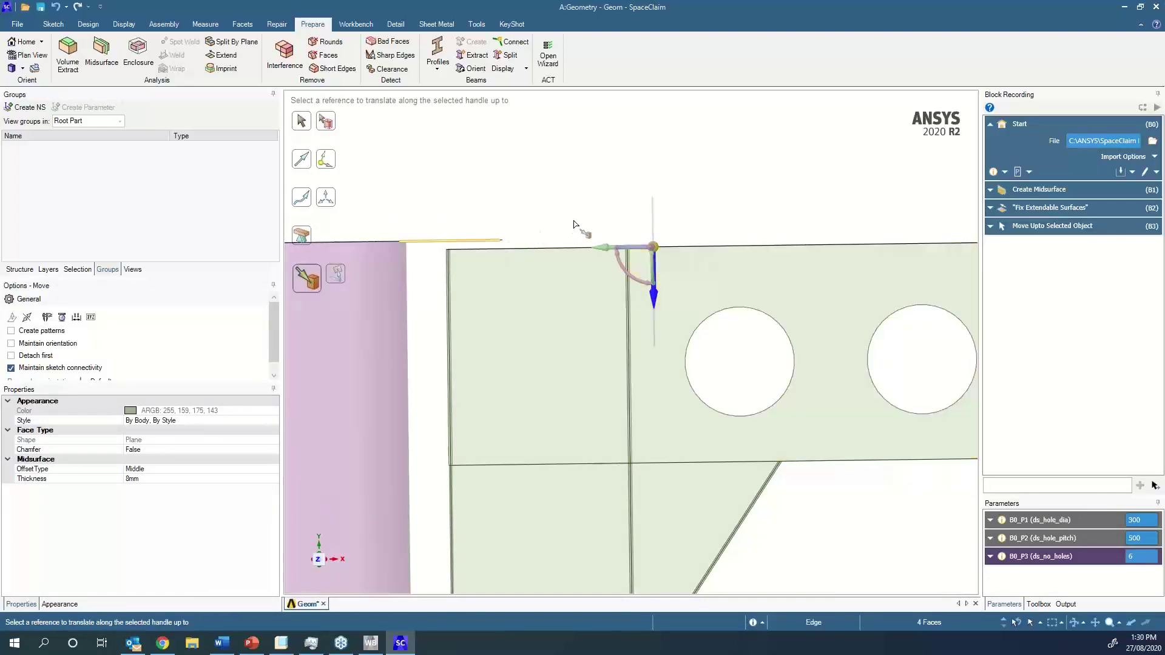
pyautogui.press('Escape')
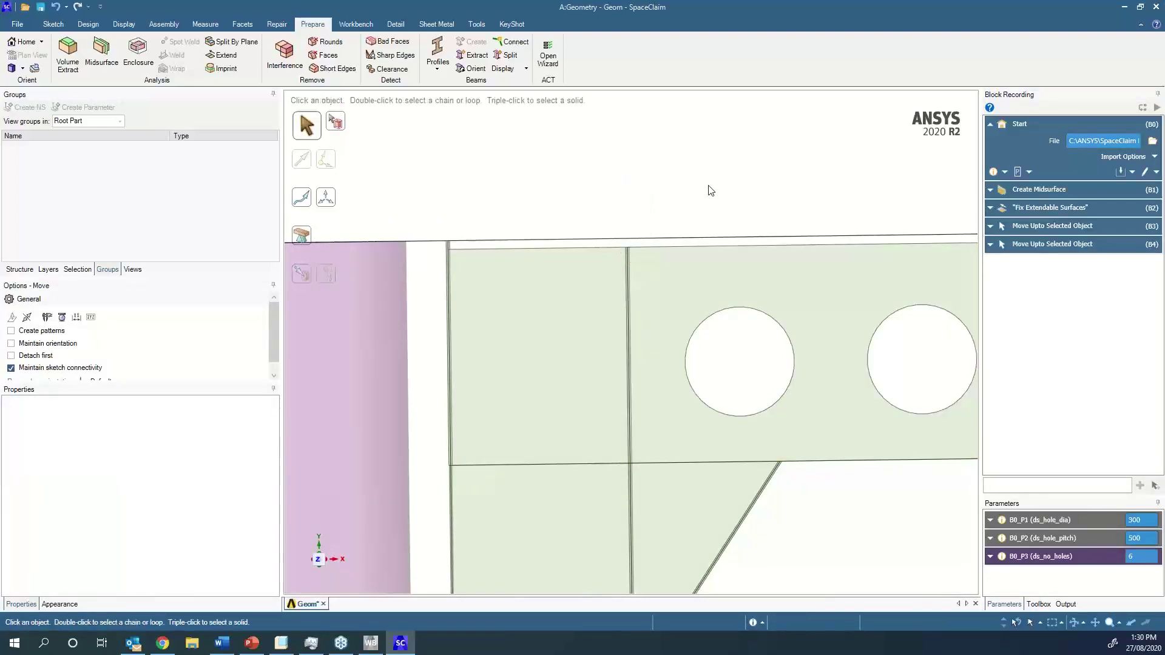
# Extend the jib's surfaces to close all detected gaps within 50 mm, with Trim surfaces and Partial intersections off.
pyautogui.moveTo(707, 187); pyautogui.dragTo(586, 185, button='middle')
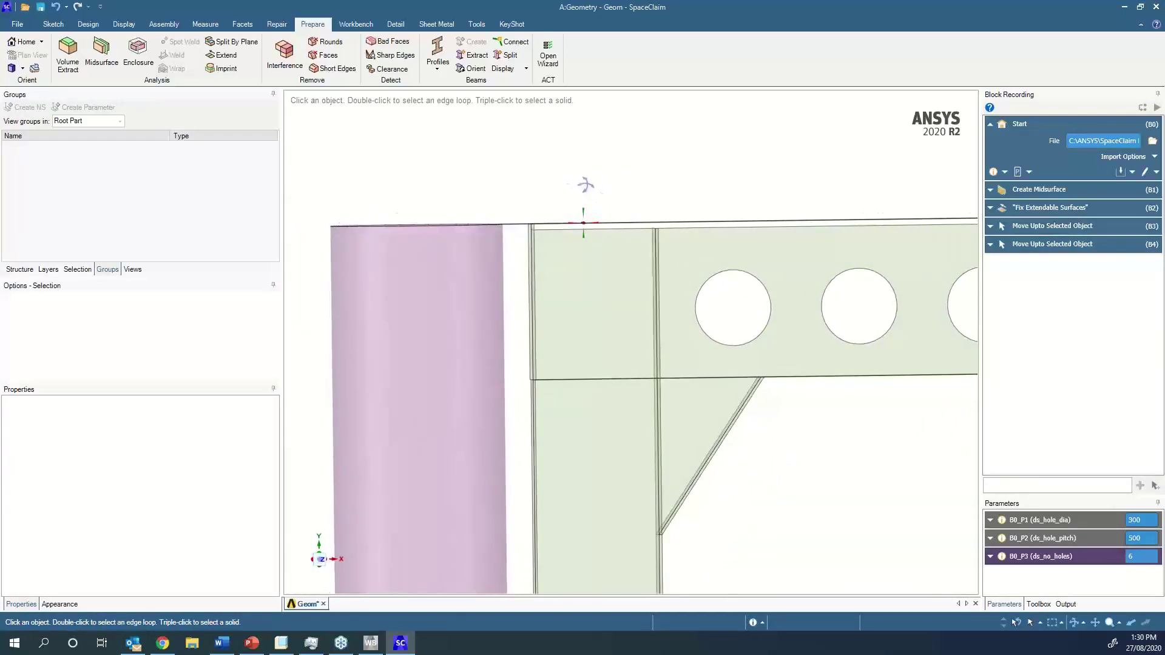
pyautogui.click(225, 54)
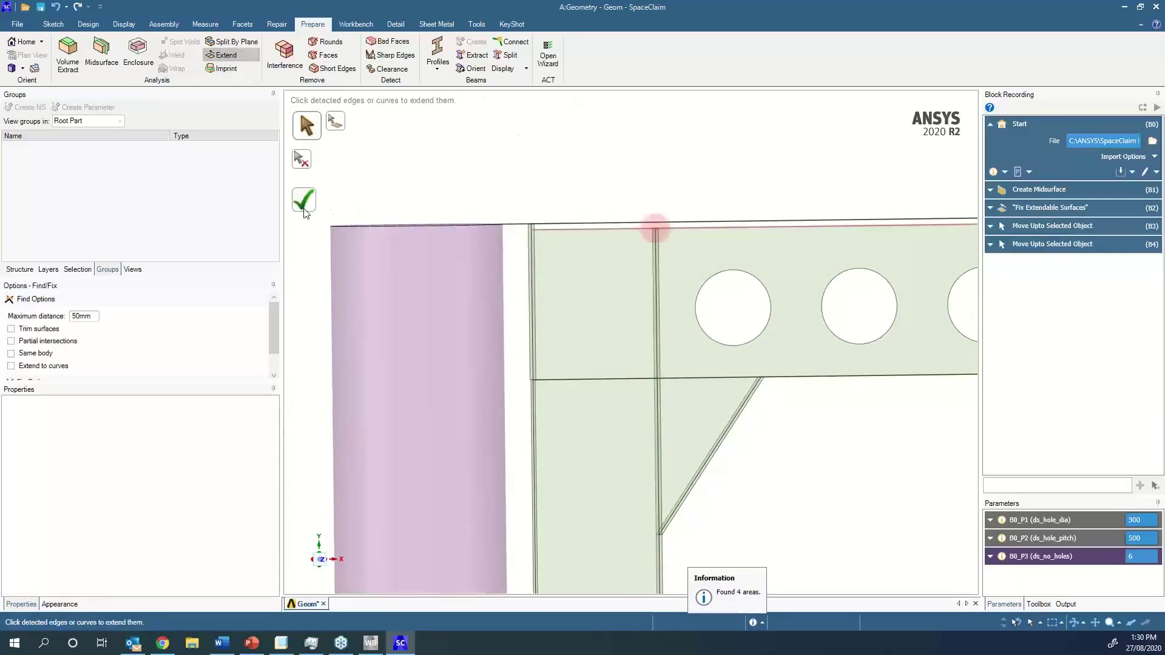
pyautogui.click(313, 198)
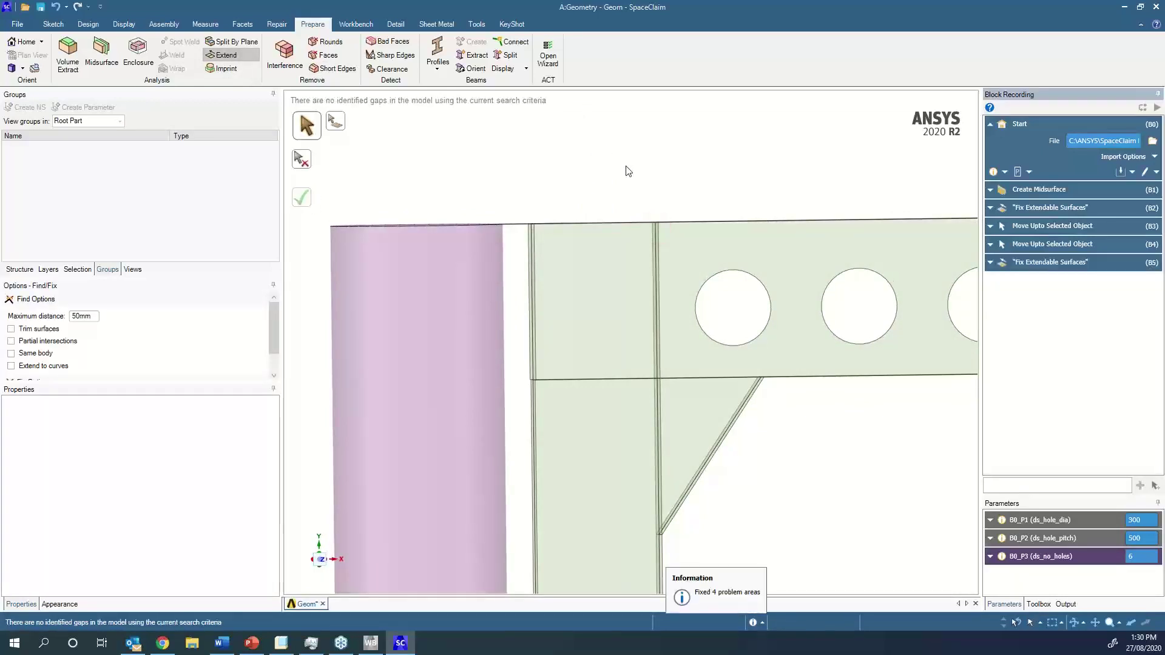
# Share all coincident topology across the crane with a 0.2 mm coincidence tolerance and Preserve instances enabled.
pyautogui.scroll(-3, 728, 173)
pyautogui.moveTo(656, 185)
pyautogui.mouseDown(button='middle')
pyautogui.moveTo(640, 207)
pyautogui.moveTo(625, 203)
pyautogui.mouseUp(button='middle')
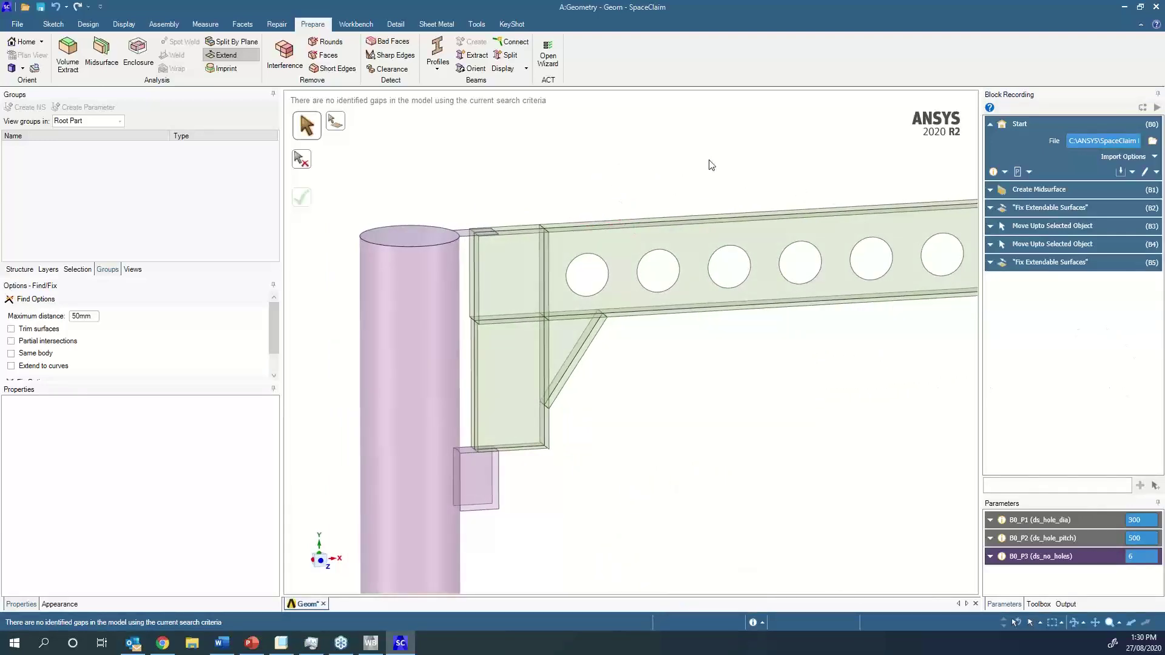
pyautogui.scroll(-3, 698, 193)
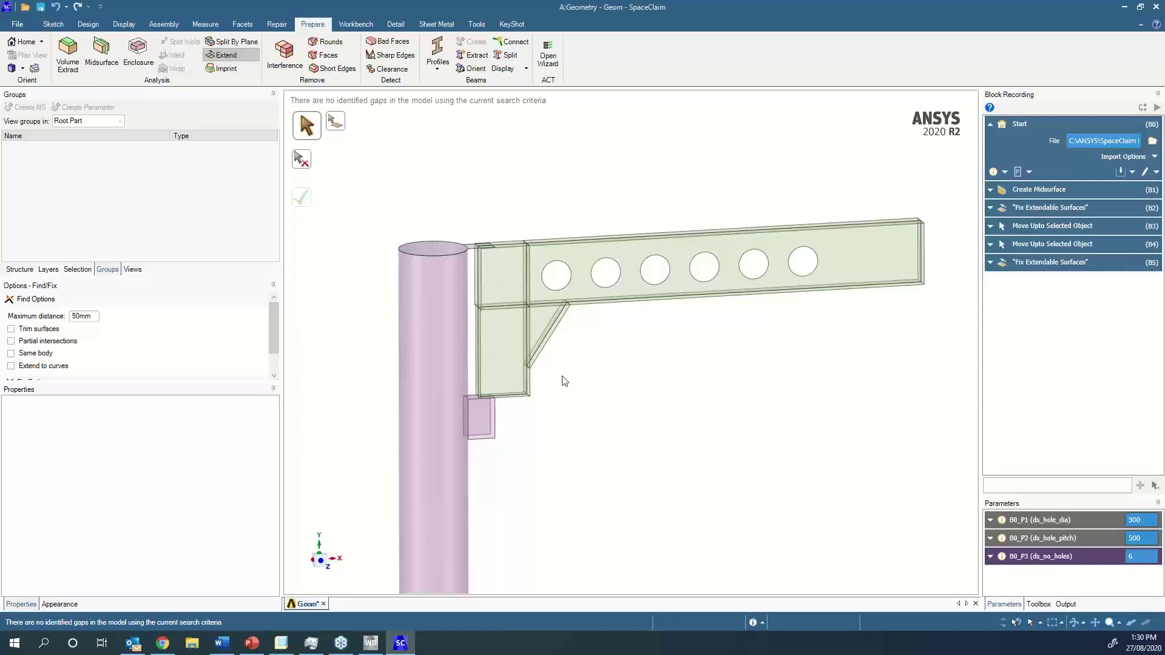
pyautogui.click(356, 26)
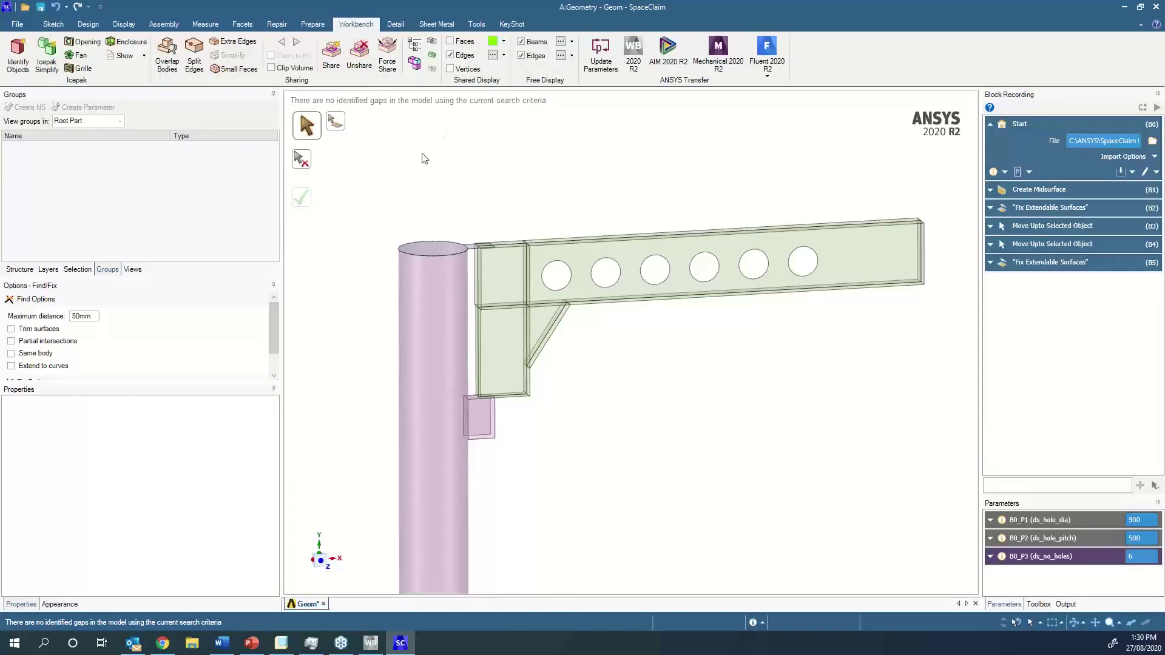
pyautogui.click(333, 63)
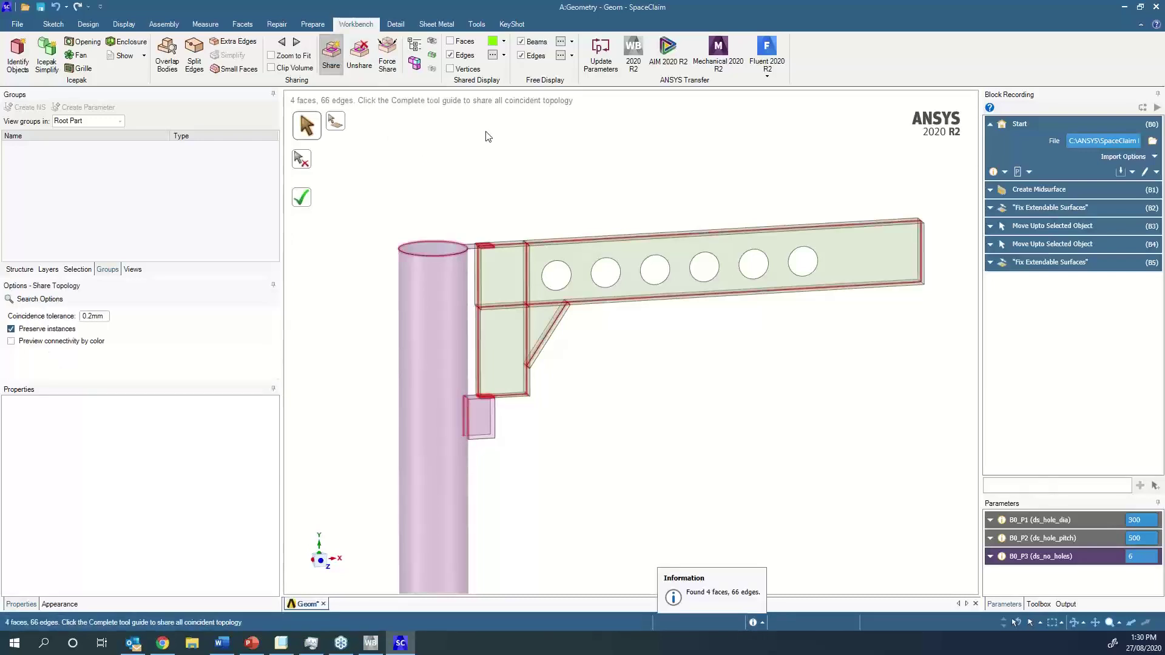
pyautogui.moveTo(657, 419)
pyautogui.mouseDown(button='middle')
pyautogui.moveTo(627, 375)
pyautogui.moveTo(627, 338)
pyautogui.moveTo(632, 403)
pyautogui.moveTo(684, 467)
pyautogui.moveTo(720, 201)
pyautogui.moveTo(614, 385)
pyautogui.moveTo(616, 367)
pyautogui.mouseUp(button='middle')
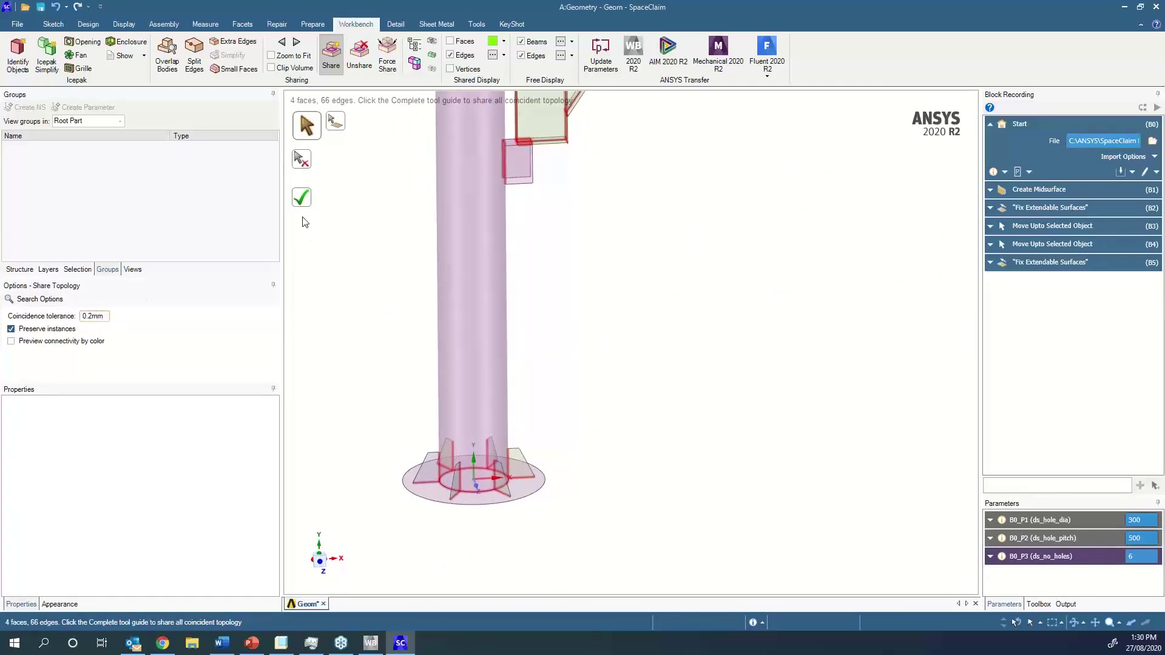
pyautogui.click(302, 198)
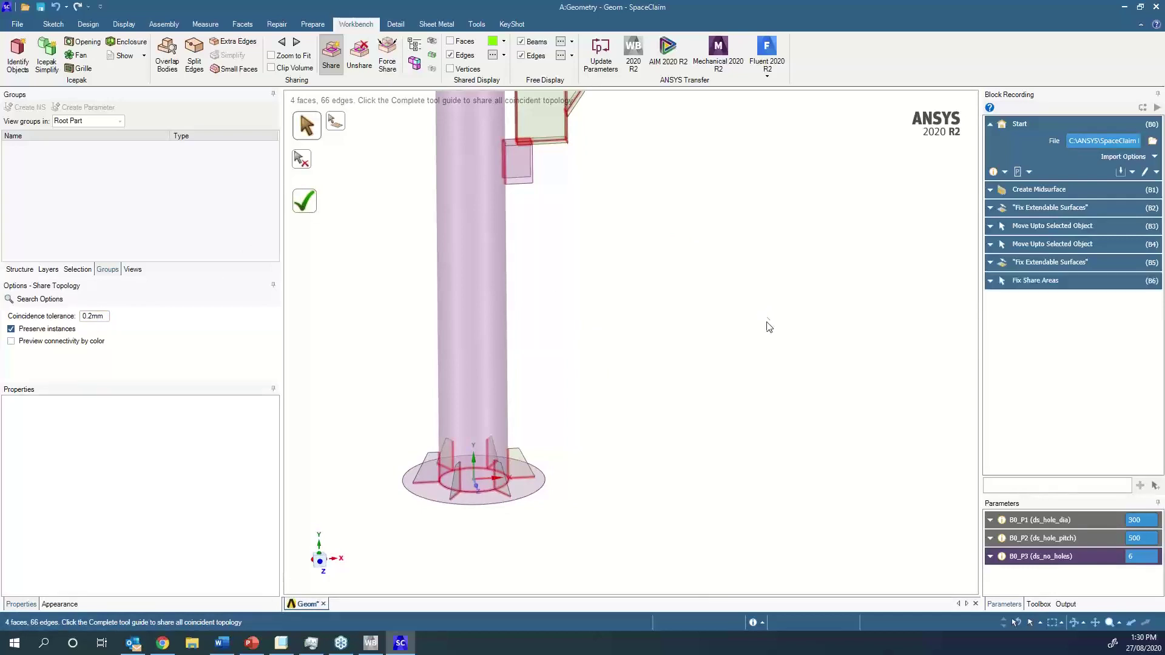
# Set ds_hole_dia to 400, ds_hole_pitch to 800 and ds_no_holes to 4, and replay all the recorded blocks.
pyautogui.scroll(-3, 767, 323)
pyautogui.keyDown('shift'); pyautogui.moveTo(824, 286); pyautogui.dragTo(696, 378, button='middle'); pyautogui.keyUp('shift')
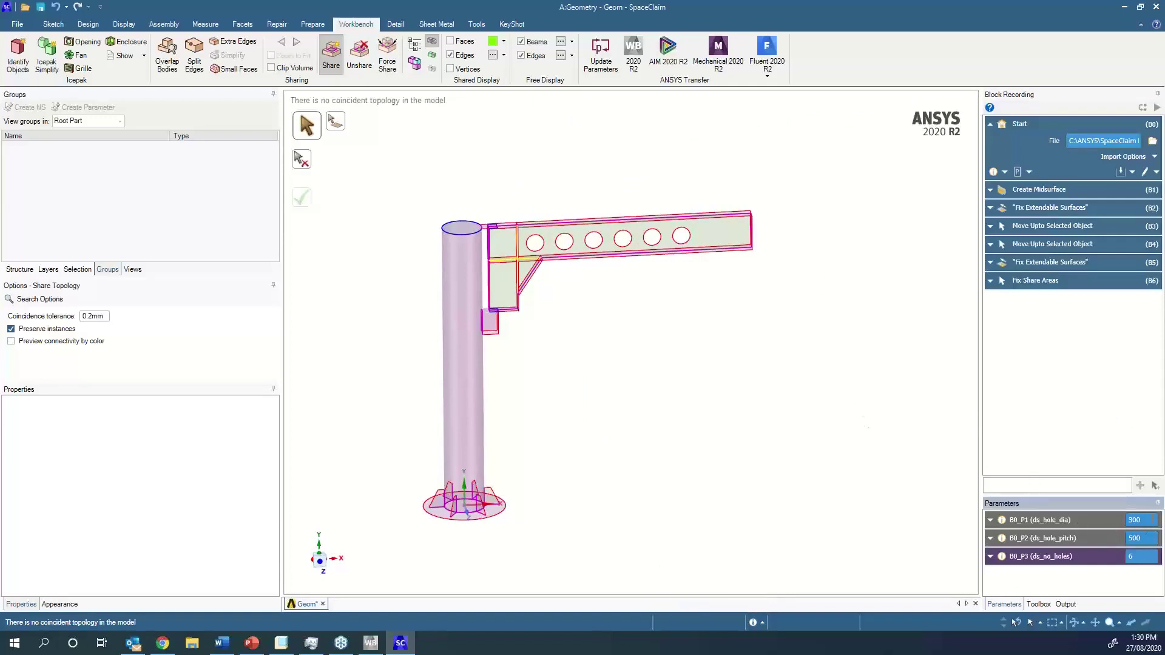
pyautogui.click(1147, 519)
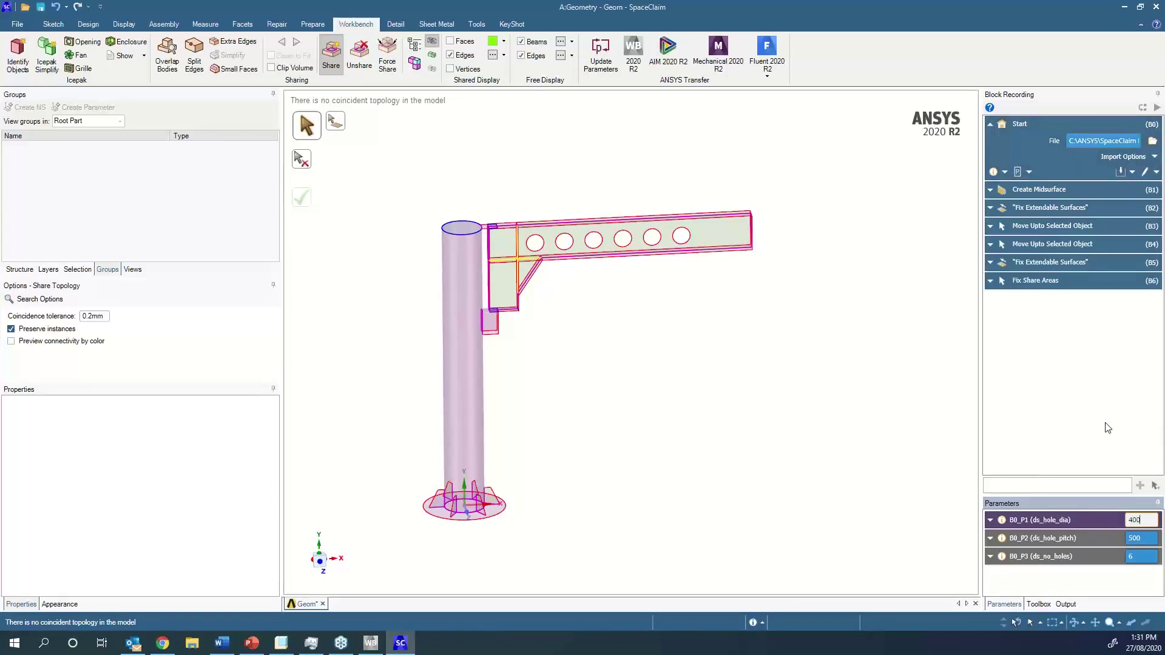
pyautogui.click(1144, 540)
pyautogui.write('80')
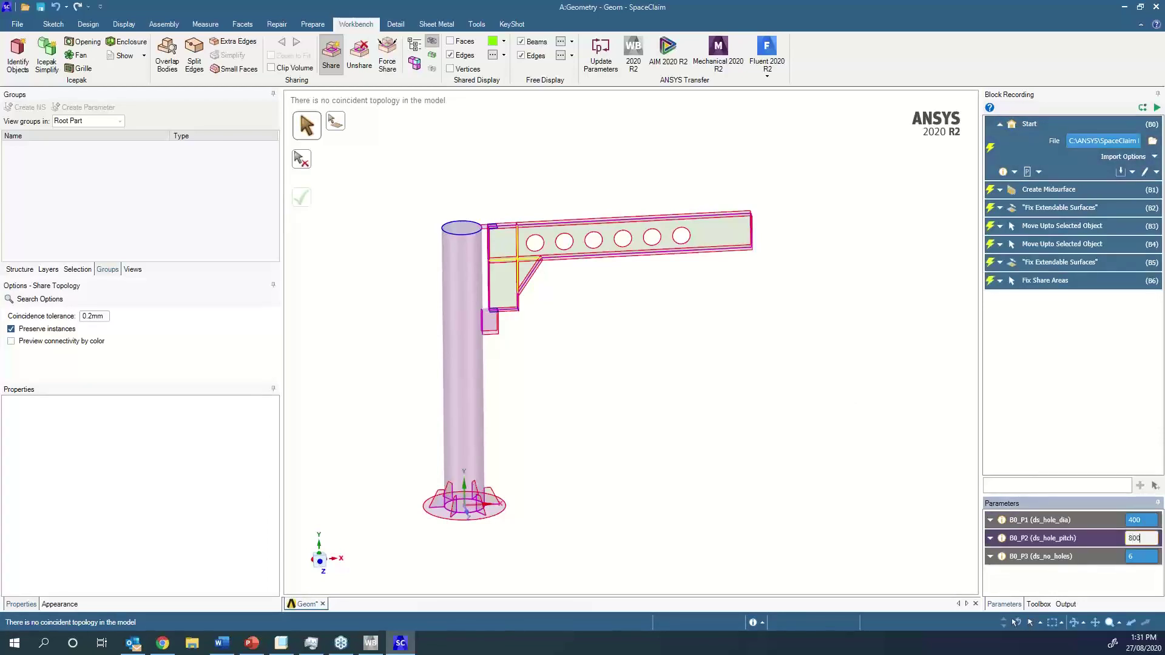
pyautogui.write('0')
pyautogui.click(1146, 553)
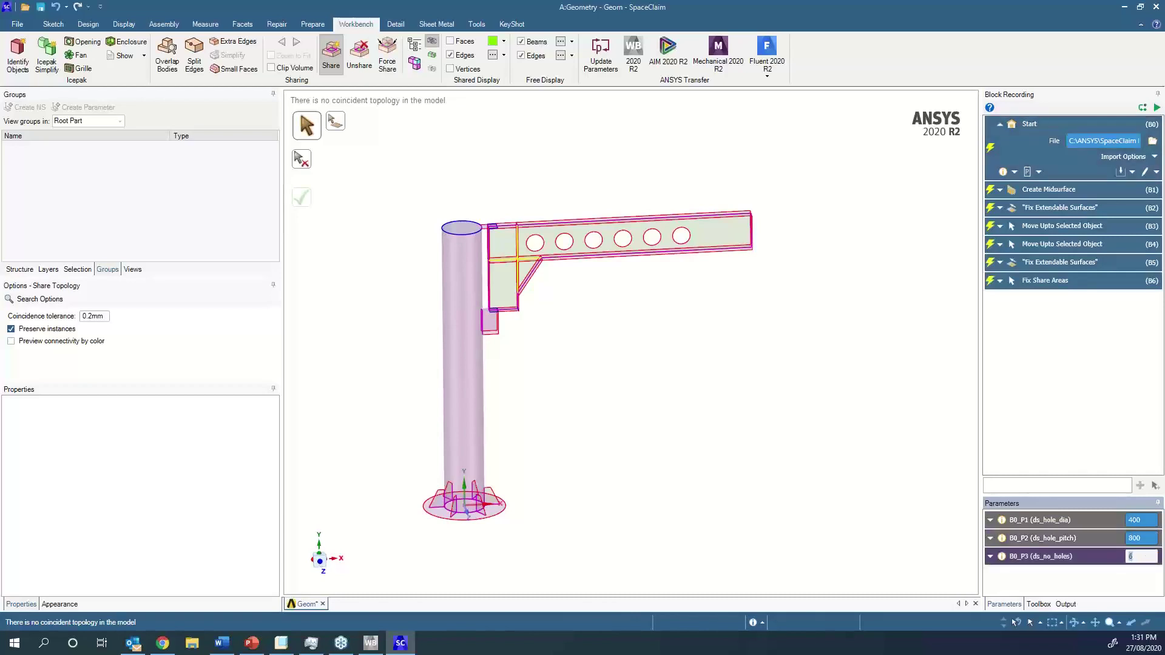
pyautogui.write('4')
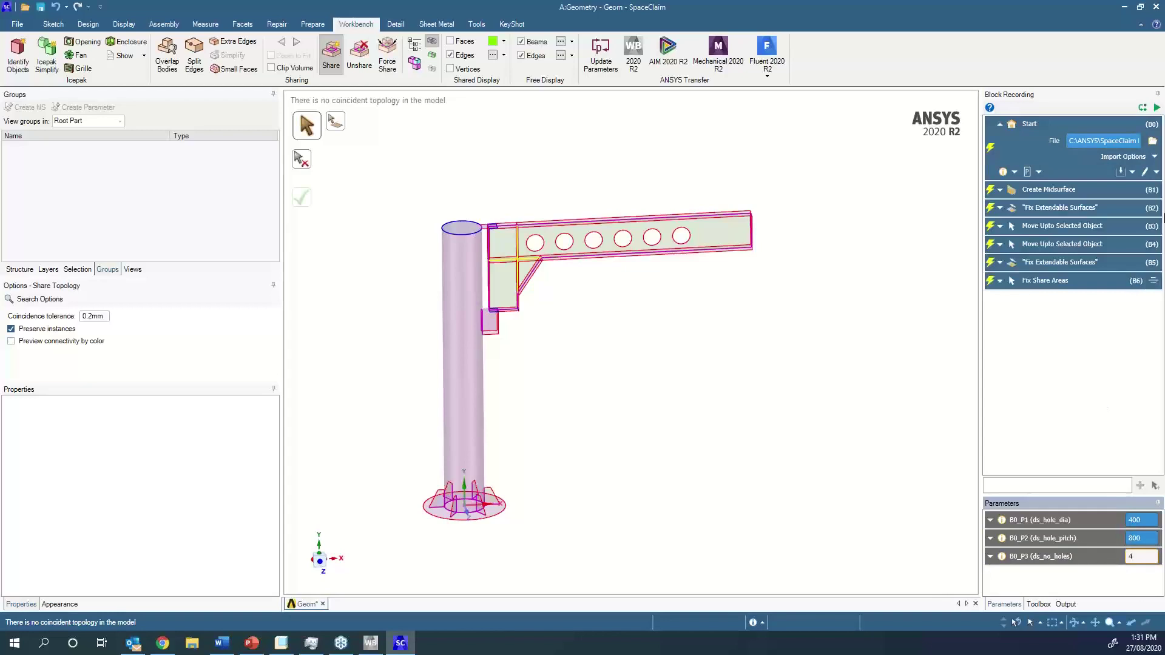
pyautogui.click(1157, 106)
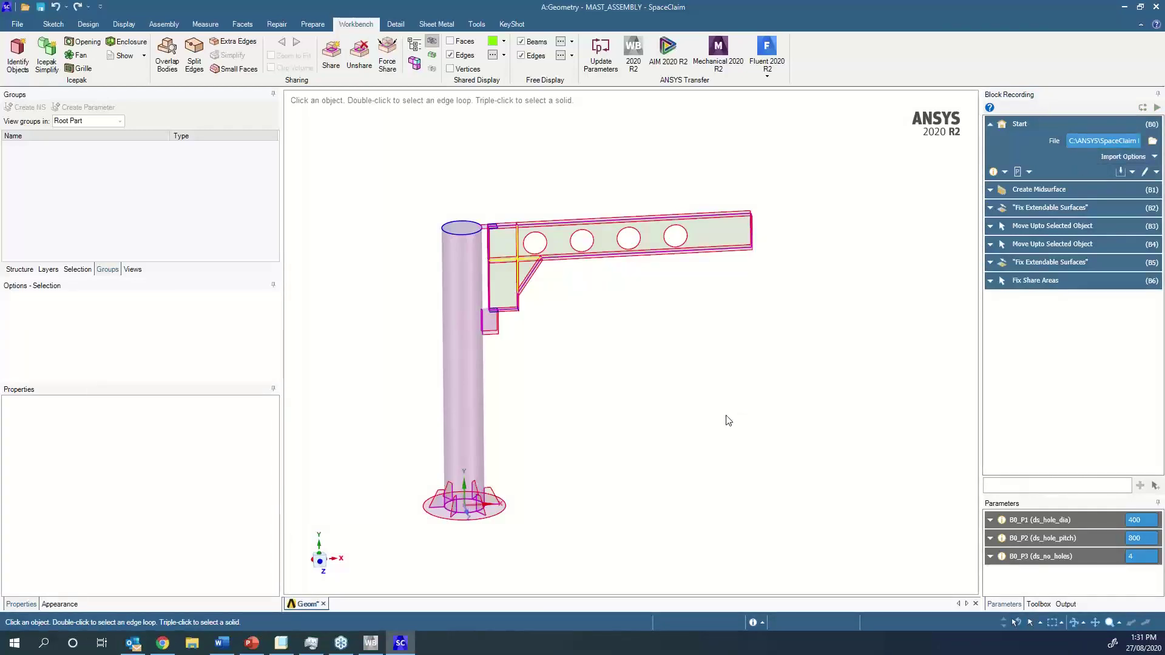
# Examine the regenerated jib's holes and the shared edges at the mast, top plate and lower bracket.
pyautogui.moveTo(728, 421); pyautogui.dragTo(734, 404, button='middle')
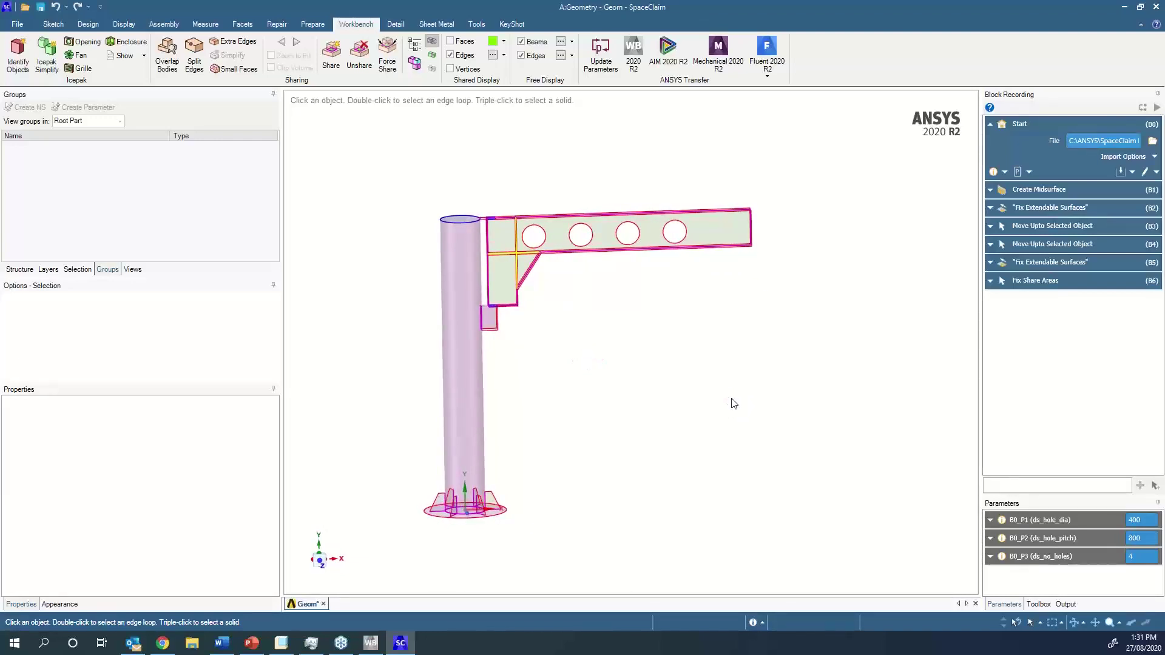
pyautogui.scroll(3, 528, 240)
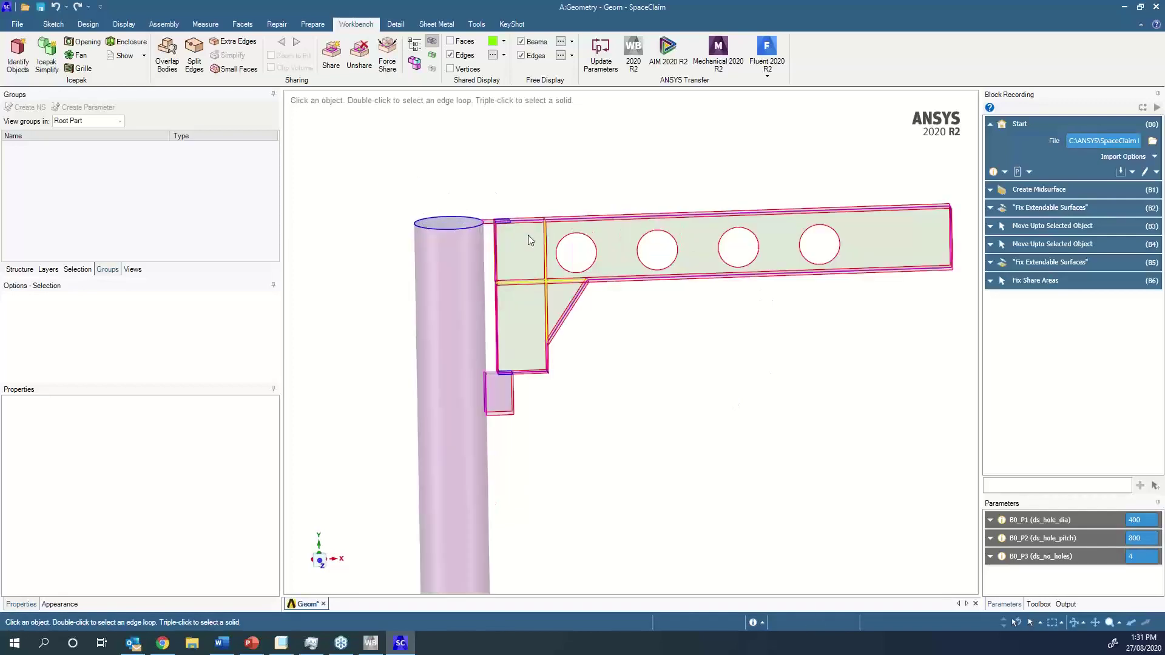
pyautogui.scroll(2, 528, 236)
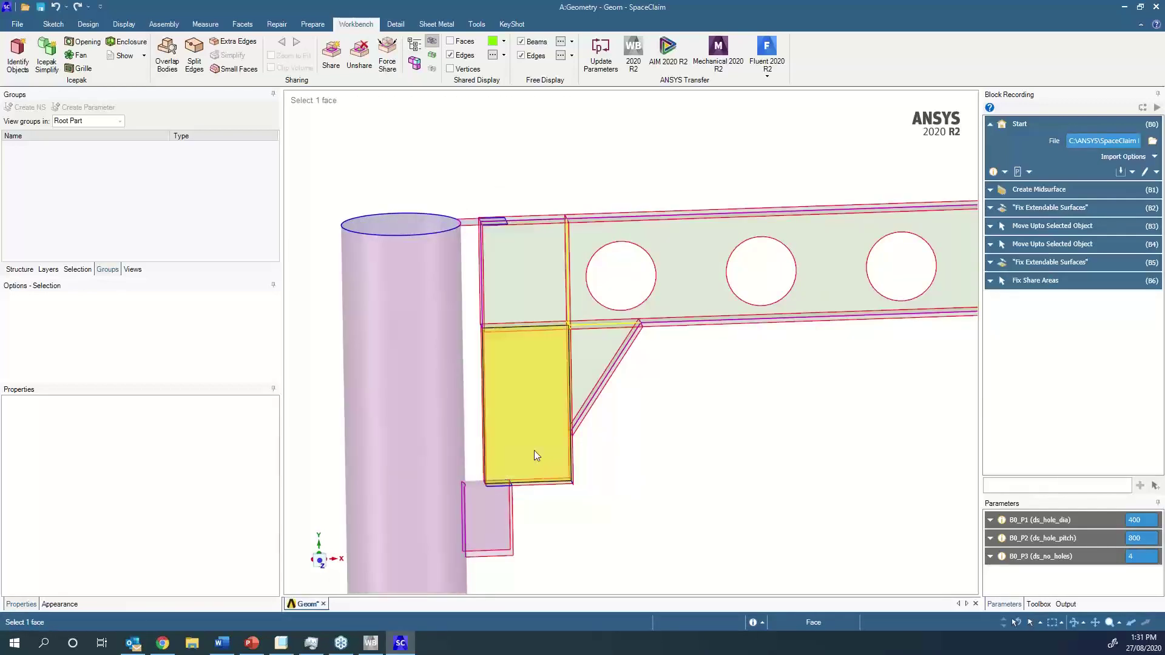
pyautogui.scroll(-4, 670, 436)
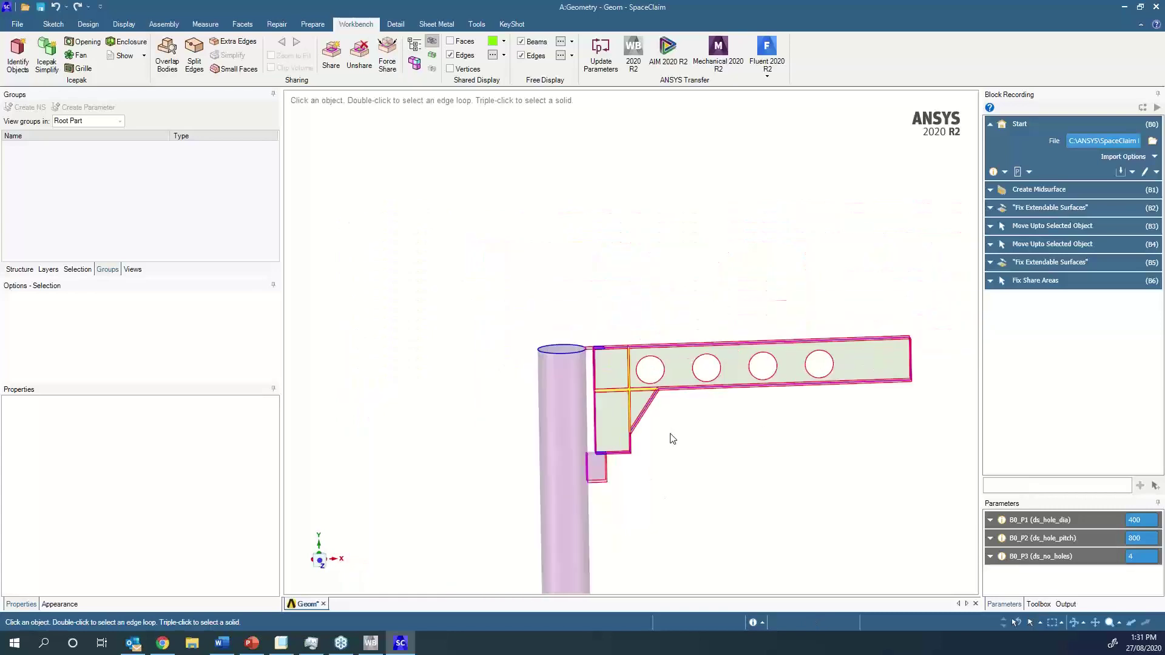